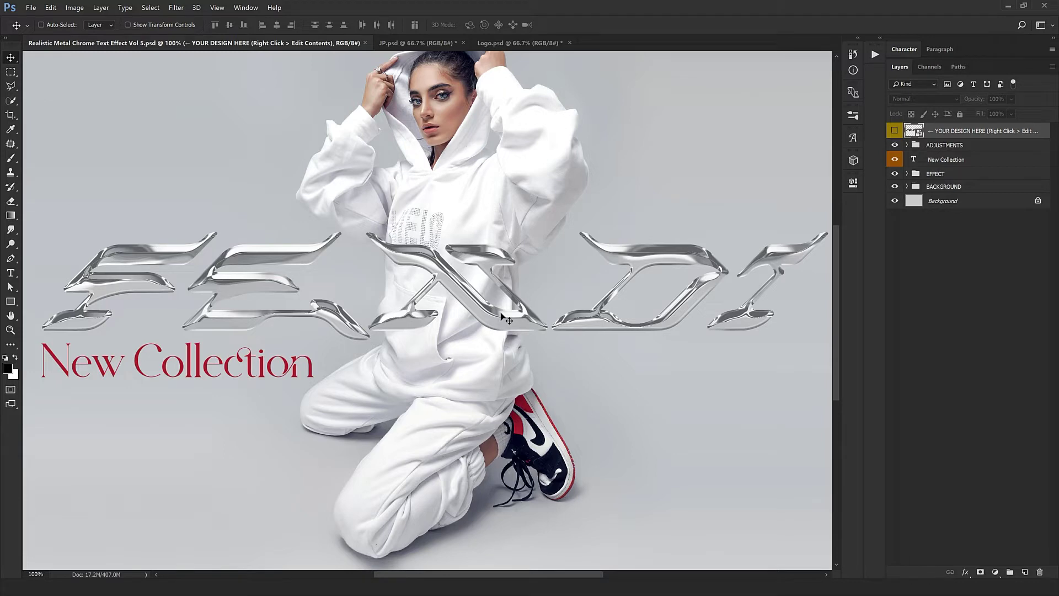
Step: Examine the chrome lettering in the main template, JP.psd and Logo.psd documents, ending back on the main template
drag(507, 320, 522, 327)
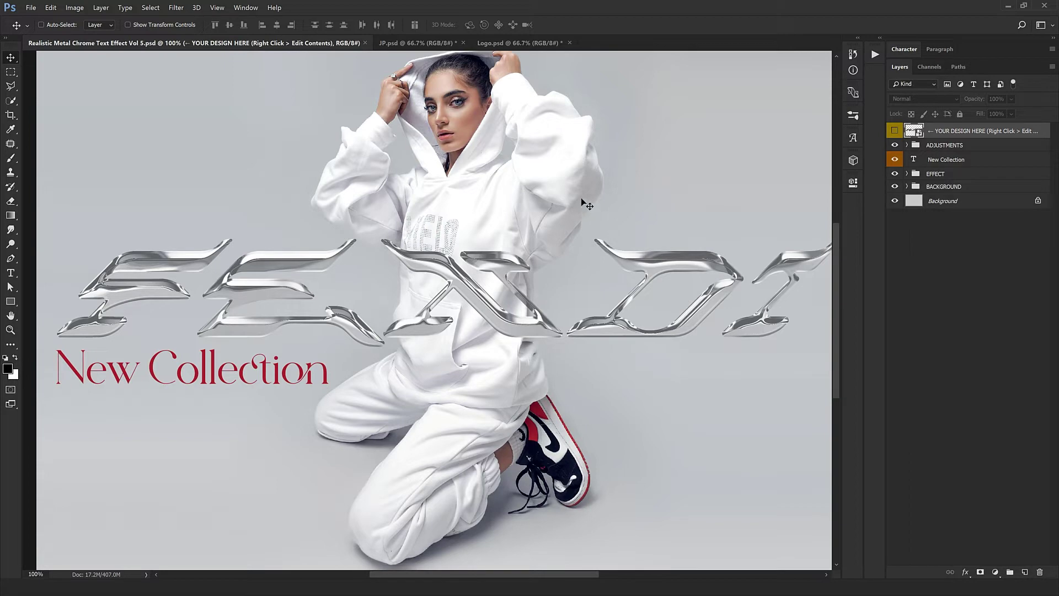
click(410, 45)
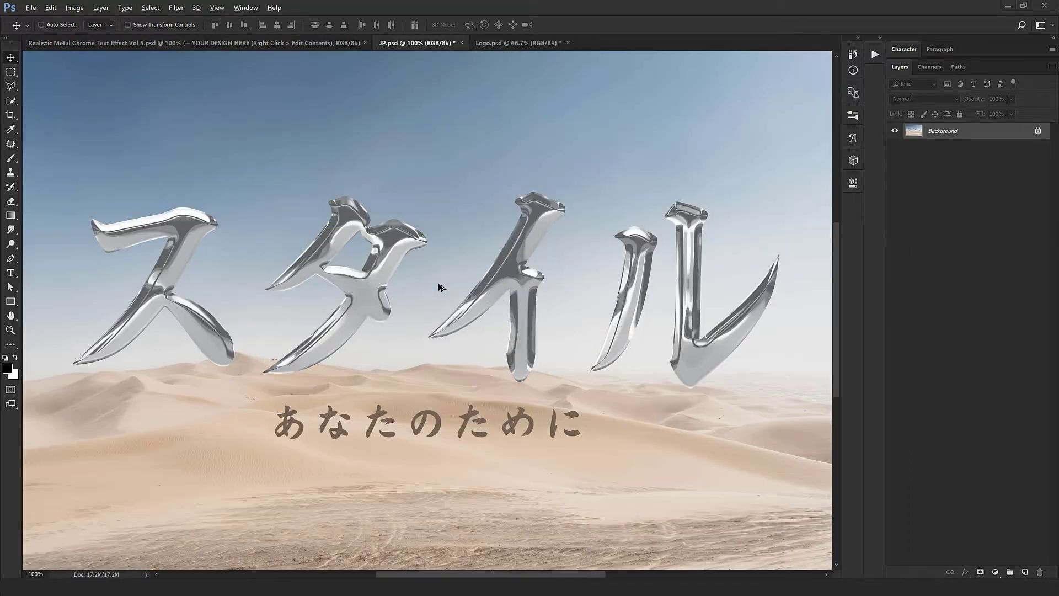
key(ctrl+1)
drag(469, 274, 437, 264)
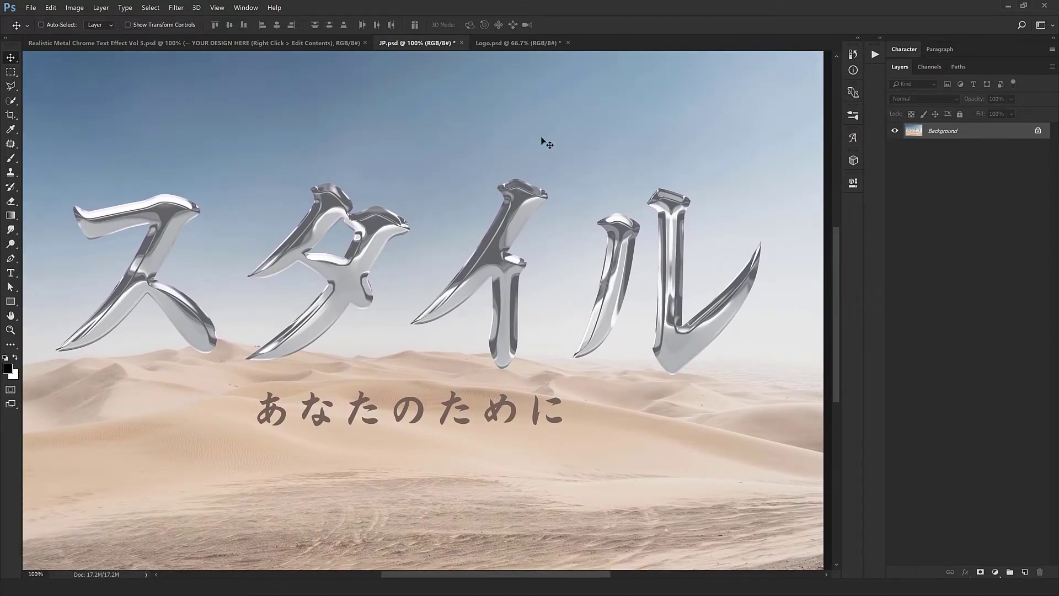
scroll(229, 411, down, 3)
scroll(225, 405, up, 5)
drag(224, 396, 208, 348)
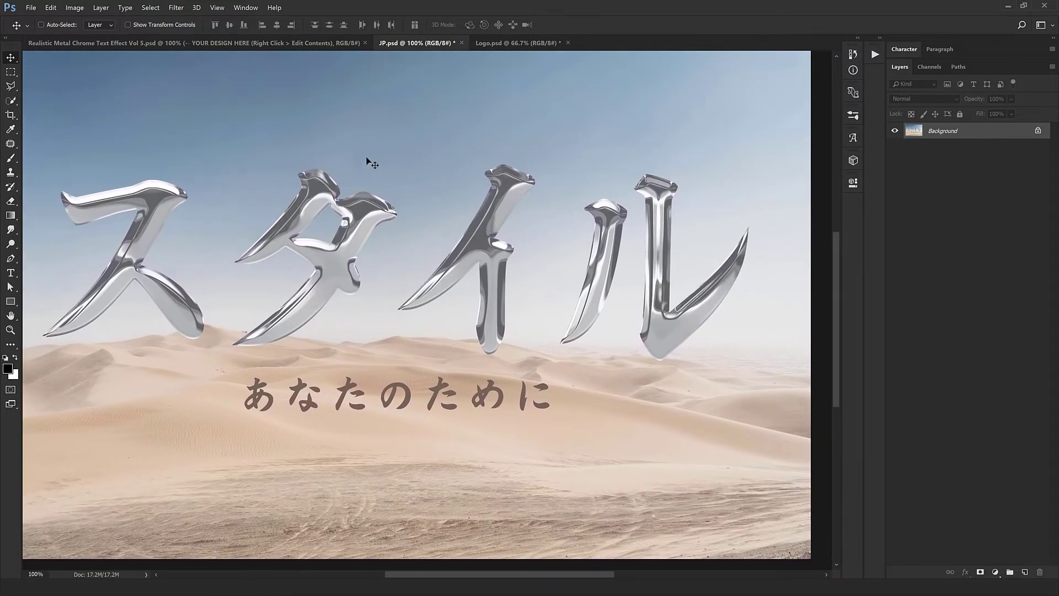
click(505, 44)
key(ctrl+plus)
drag(449, 293, 454, 280)
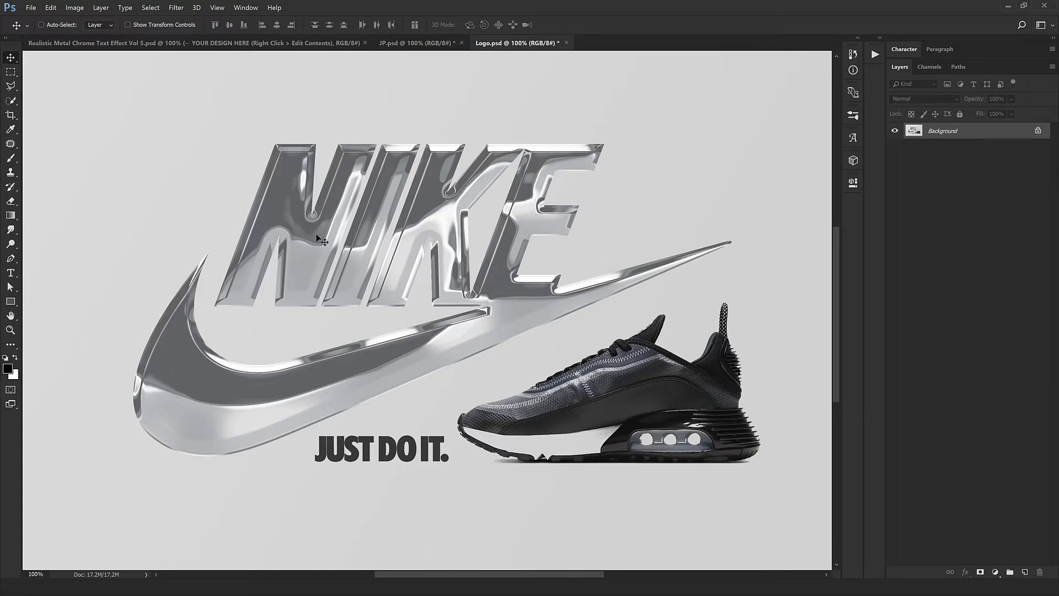
key(ctrl+minus)
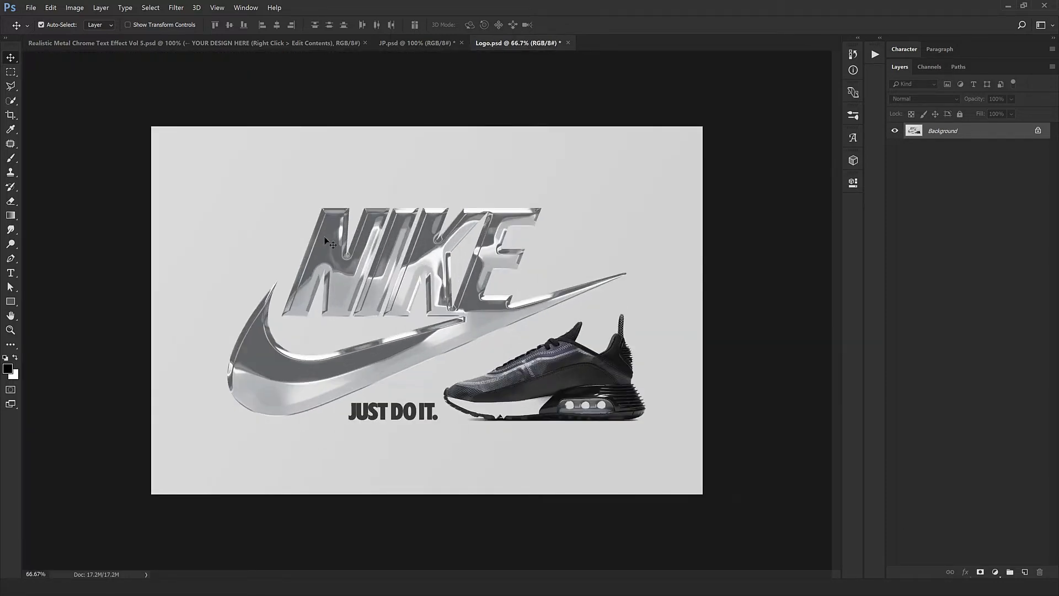
key(ctrl+Tab)
scroll(325, 238, down, 1)
mouse_move(342, 253)
mouse_down()
mouse_move(330, 272)
mouse_move(329, 261)
mouse_up()
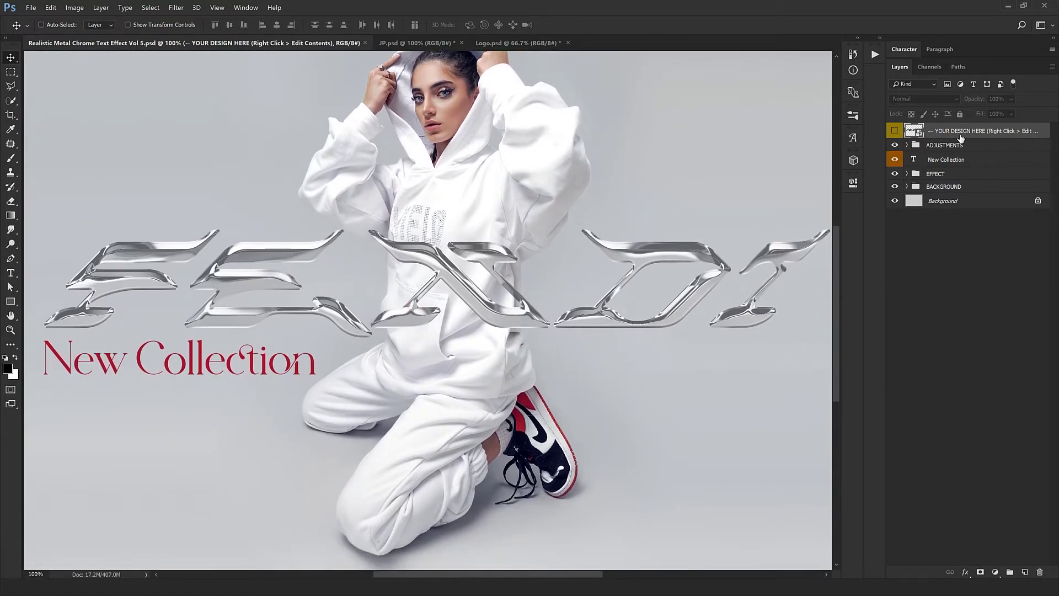
Step: Open the contents of the YOUR DESIGN HERE smart object and replace the text FENDI with CHROME
double_click(915, 131)
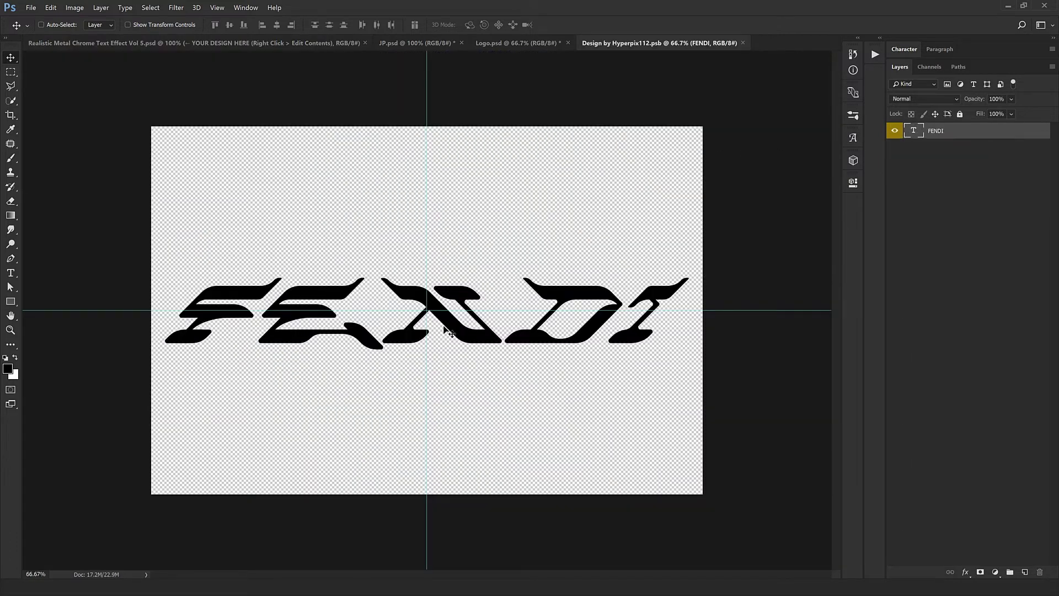
double_click(913, 132)
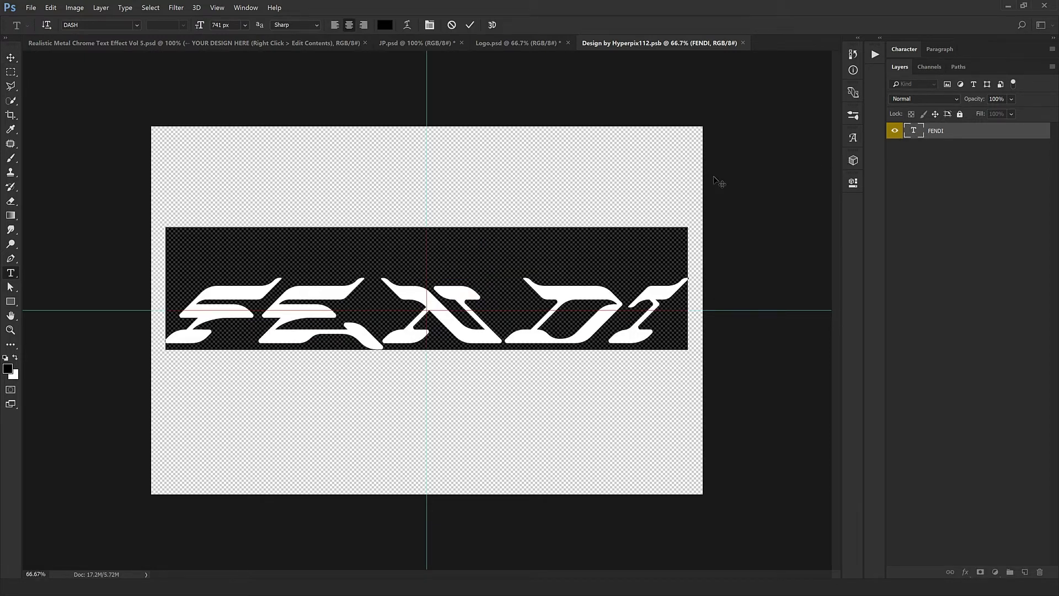
text(ZAR)
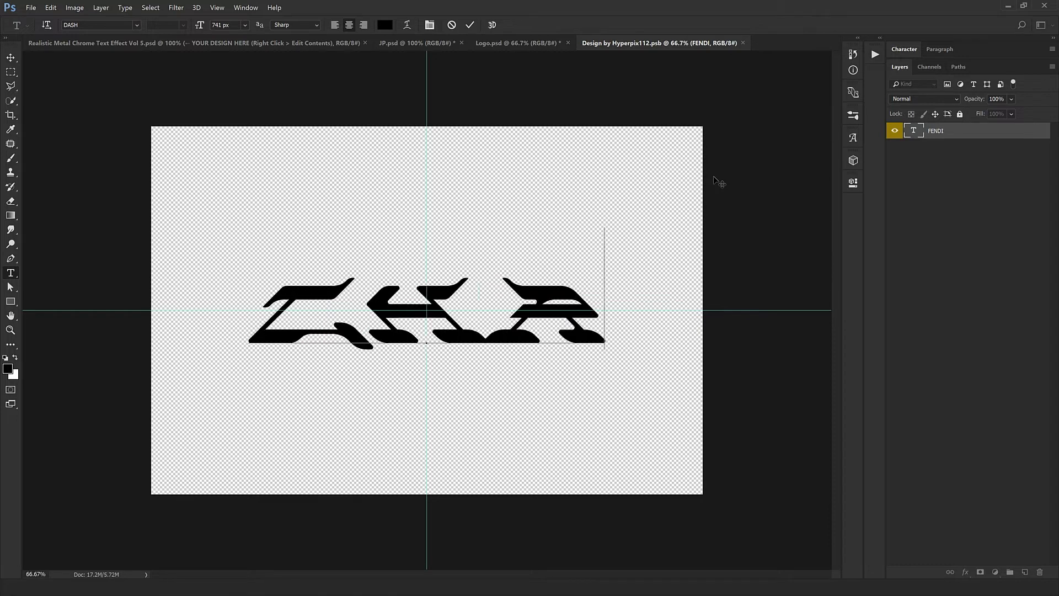
text(OME)
key(ctrl+Return)
key(v)
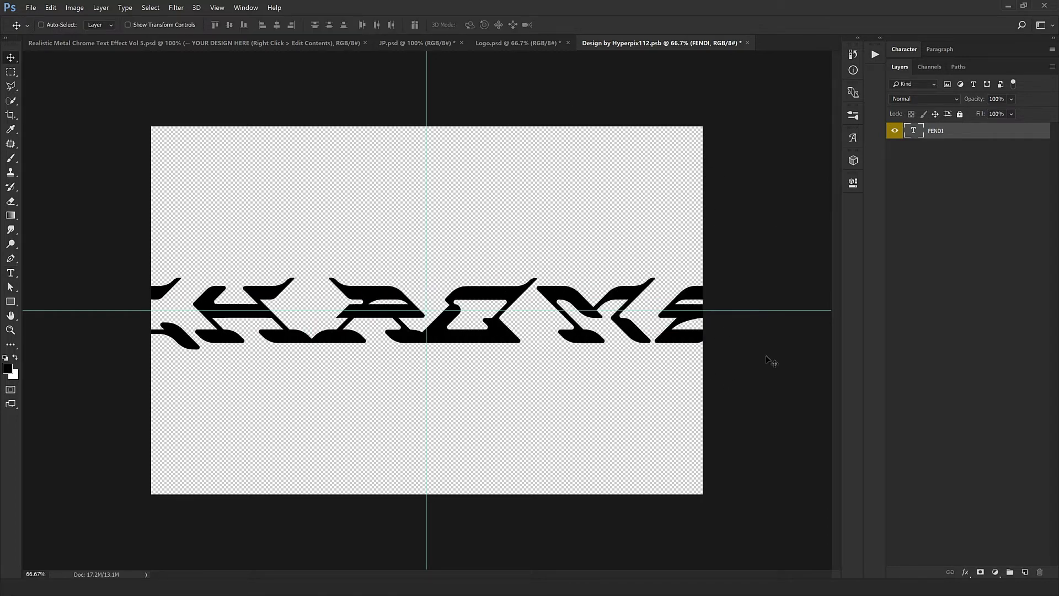
Step: Scale the CHROME text down proportionally about its centre to about 76% so it fits inside the canvas
key(ctrl+t)
key(ctrl+minus)
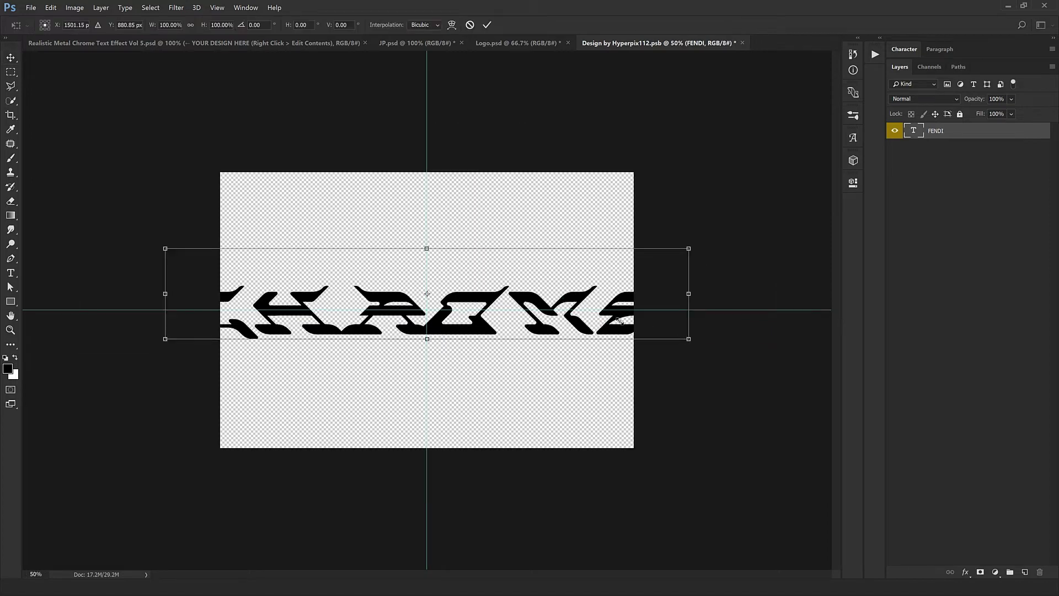
mouse_move(619, 320)
mouse_down()
mouse_move(640, 338)
mouse_move(626, 330)
mouse_up()
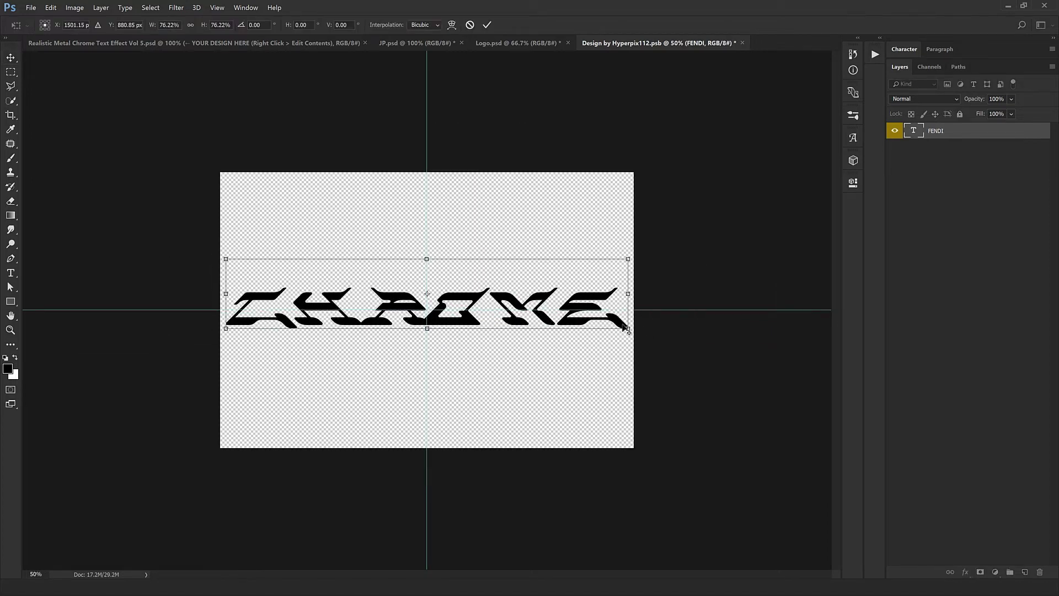
key(Return)
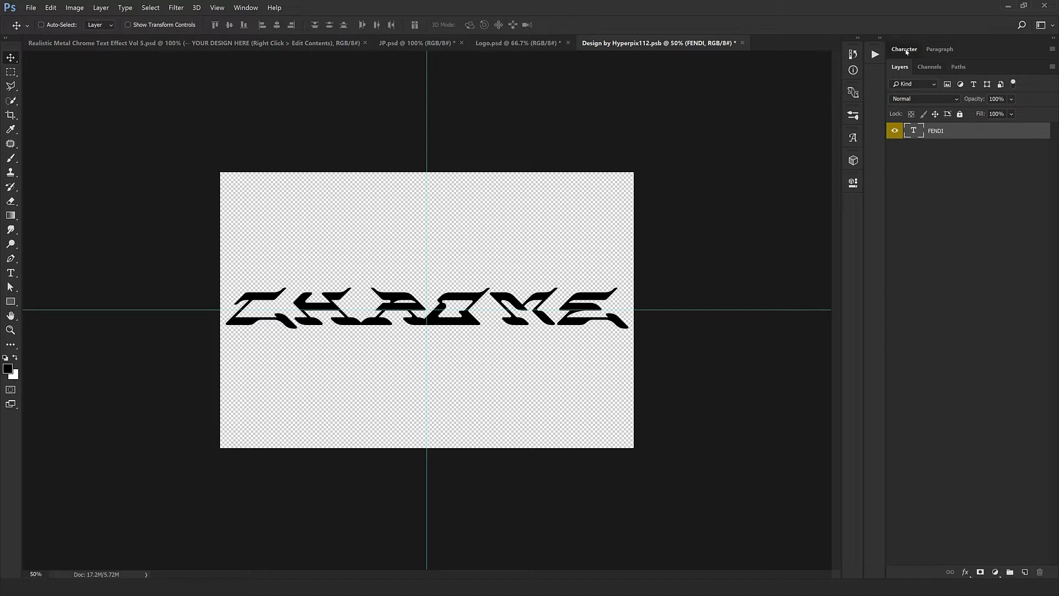
Step: Change the CHROME text's font to Creampuff and enlarge the text proportionally to about 673 px
click(906, 52)
click(956, 68)
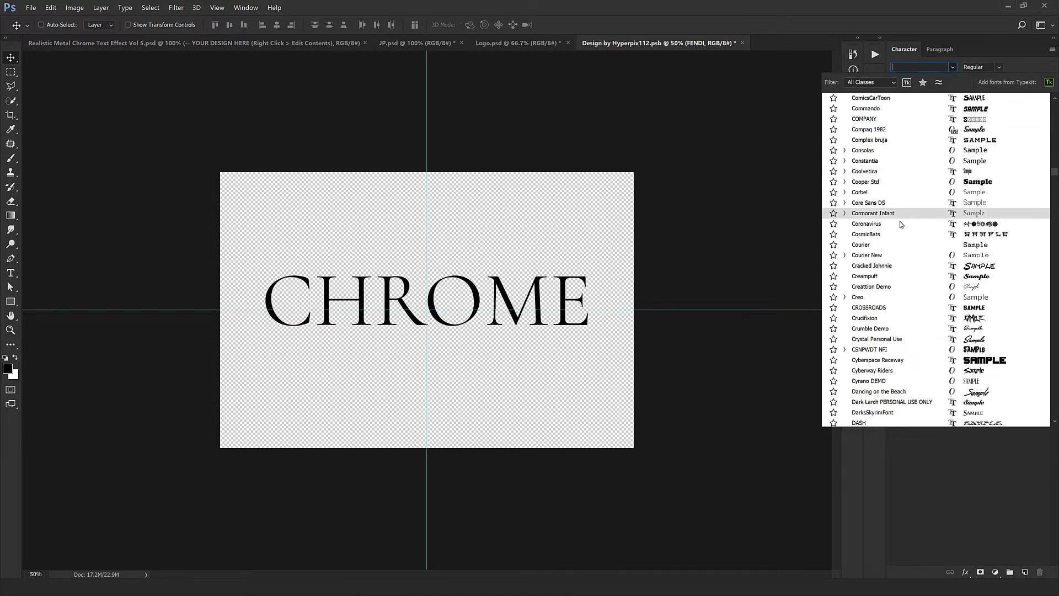
click(890, 277)
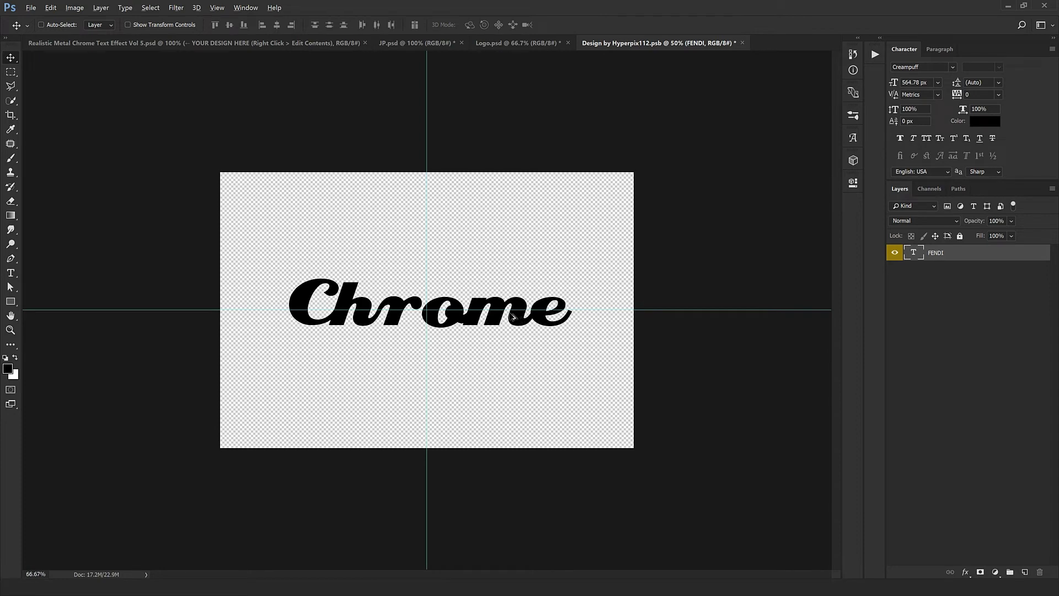
key(ctrl+plus)
key(ctrl+t)
drag(620, 355, 655, 371)
key(Return)
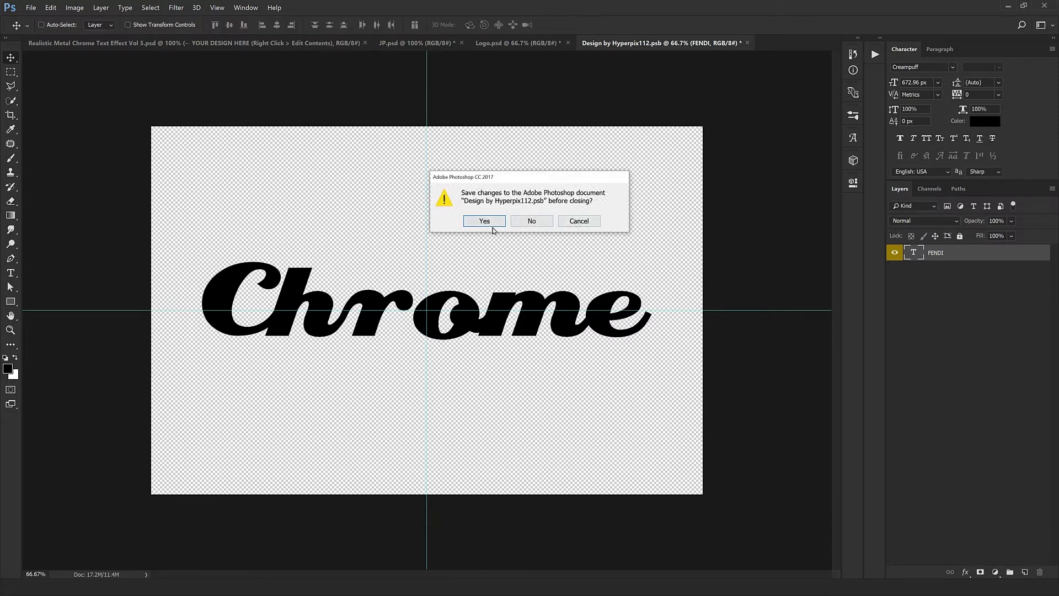
Step: Save and close the smart object's contents, and inspect the updated chrome lettering in the main template
click(485, 222)
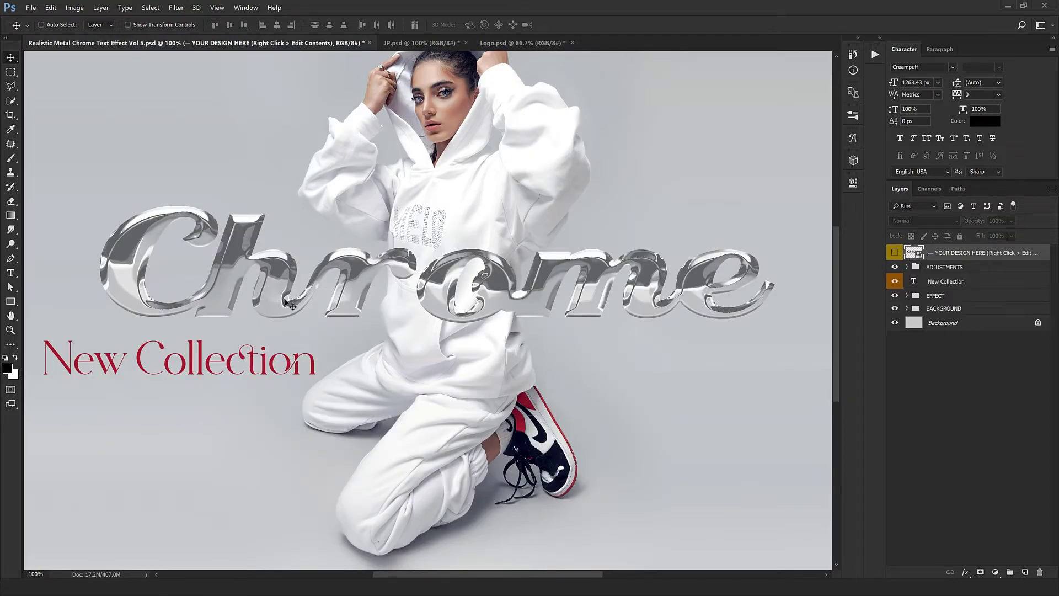
drag(572, 237, 580, 282)
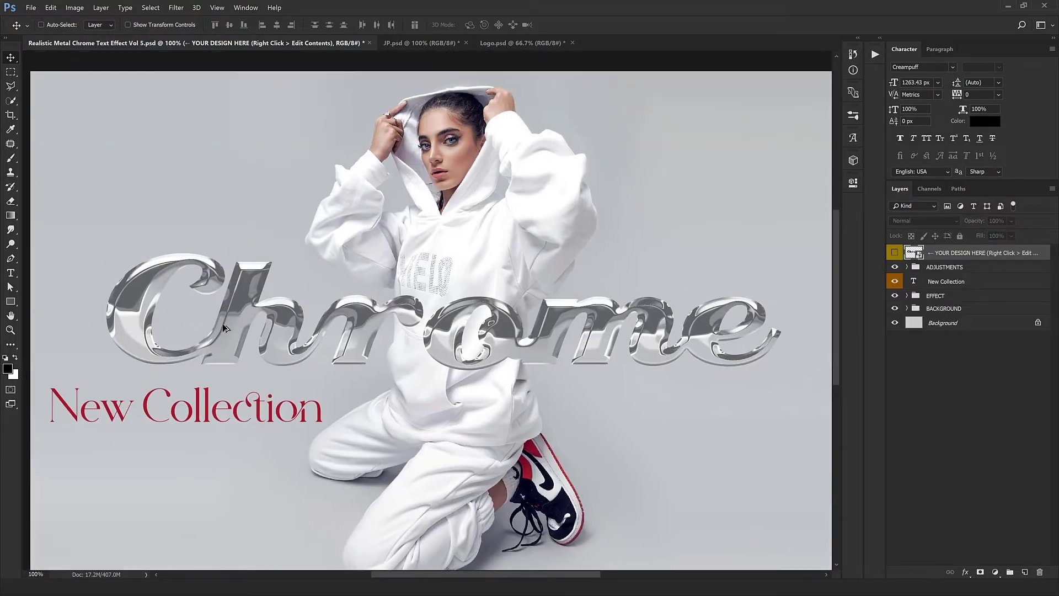
key(ctrl+minus)
key(ctrl+plus)
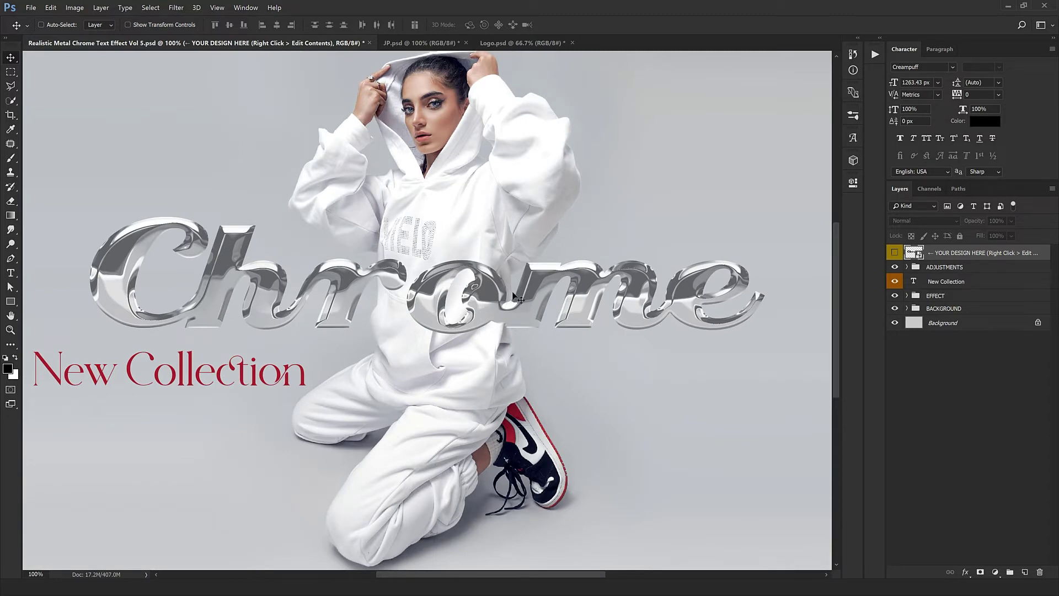
Step: Reopen the YOUR DESIGN HERE smart object's contents and change the text's font to DEATH CROW
double_click(914, 254)
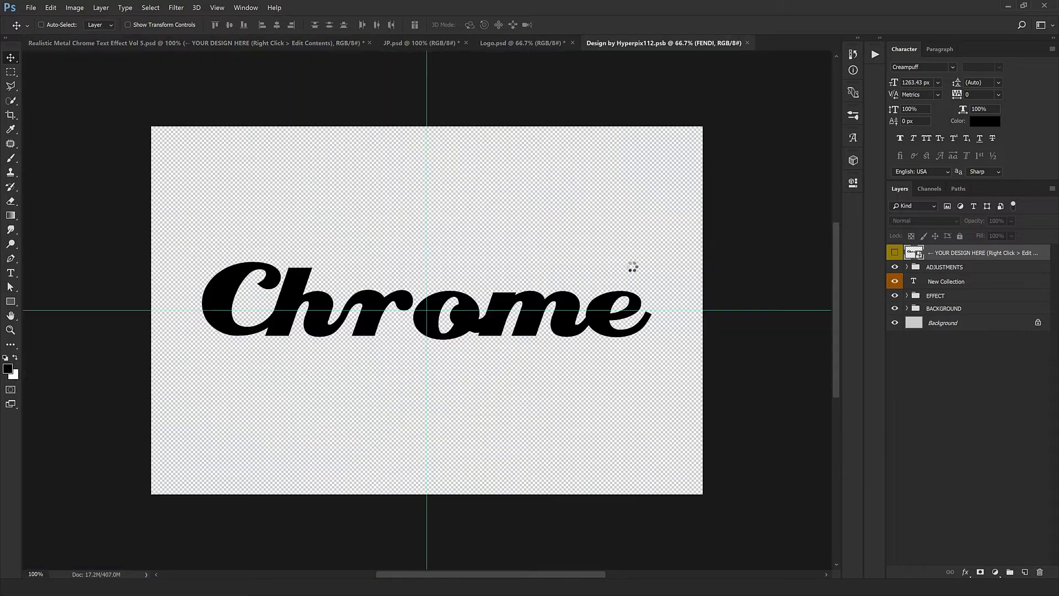
click(953, 67)
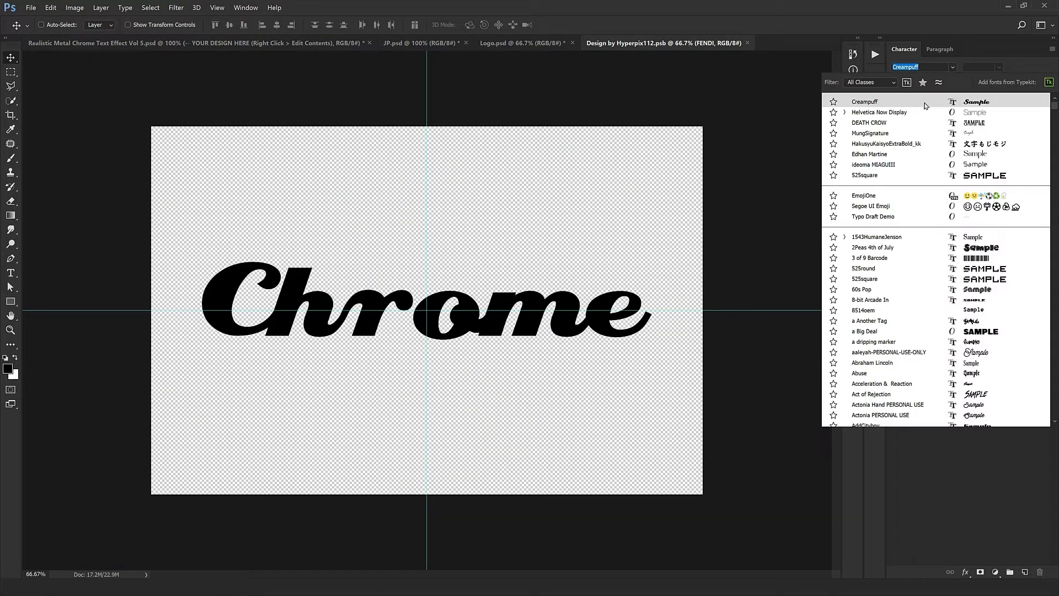
click(877, 123)
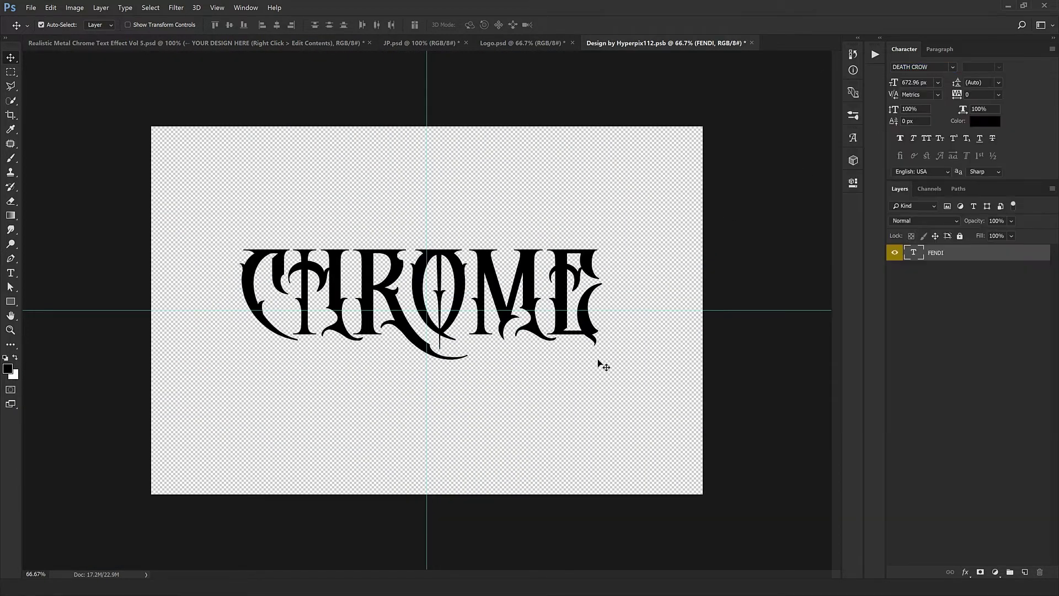
Step: Enlarge the CHROME text proportionally to about 846 px, and close the smart object's contents with the changes saved
key(ctrl+t)
drag(602, 362, 571, 333)
key(Return)
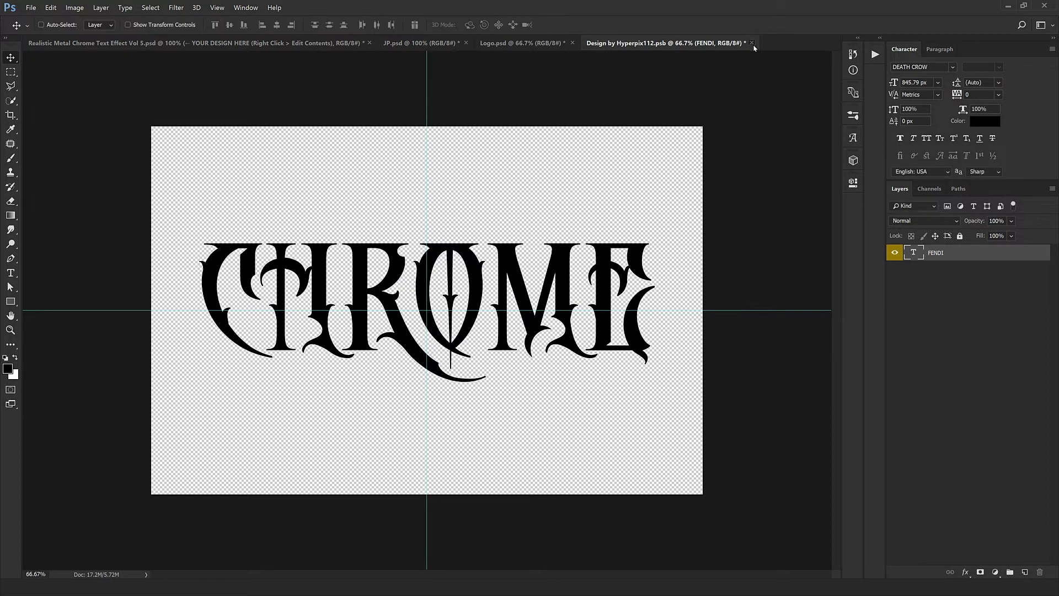
click(752, 43)
click(485, 222)
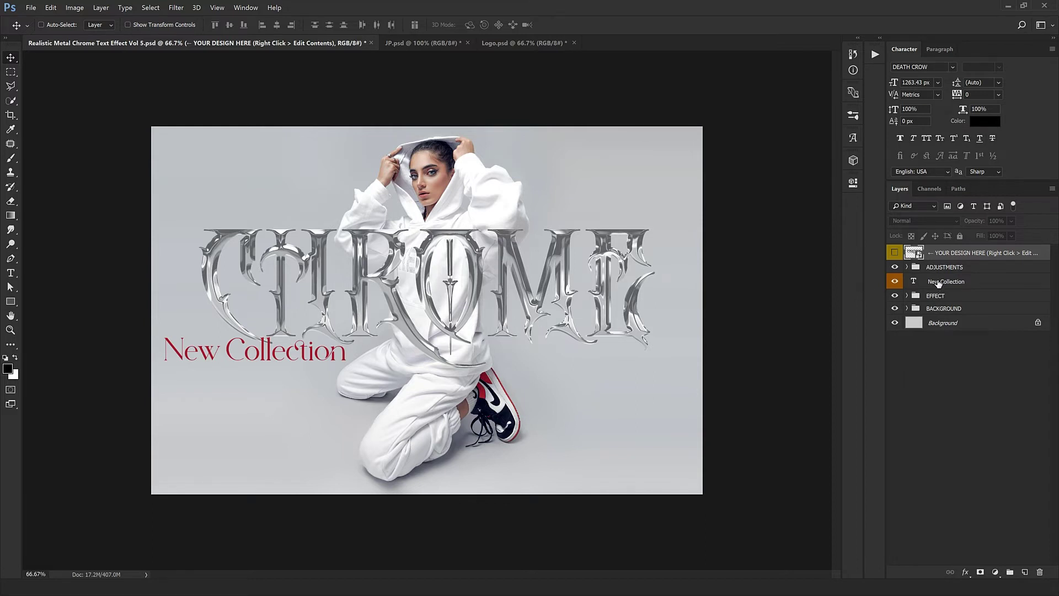
Step: Look into the ADJUSTMENTS group, check its visibility toggle and open the settings of its Brightness/Contrast adjustment
click(907, 267)
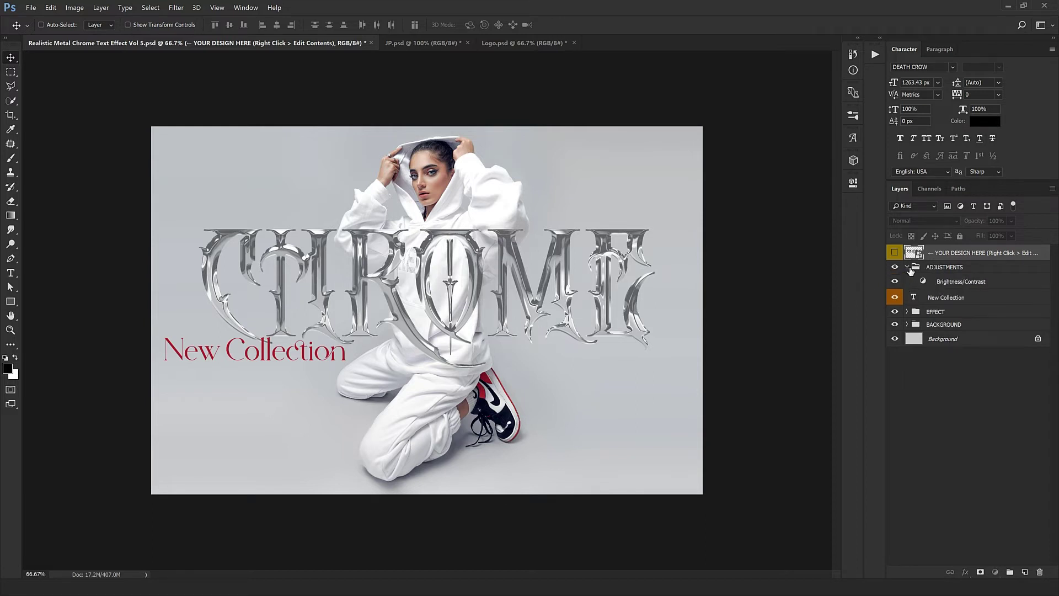
click(908, 267)
click(895, 268)
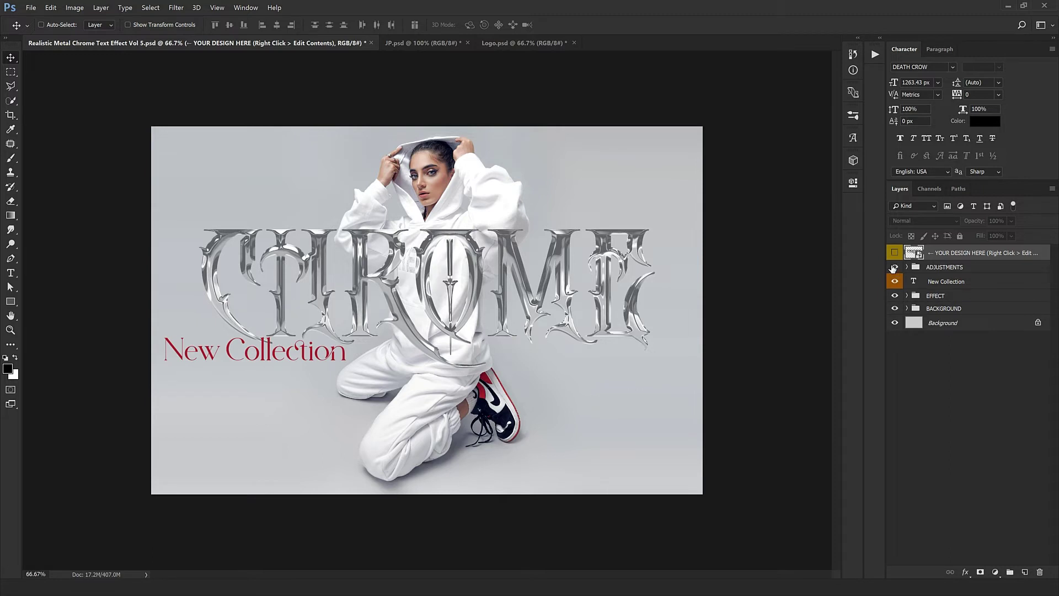
click(907, 267)
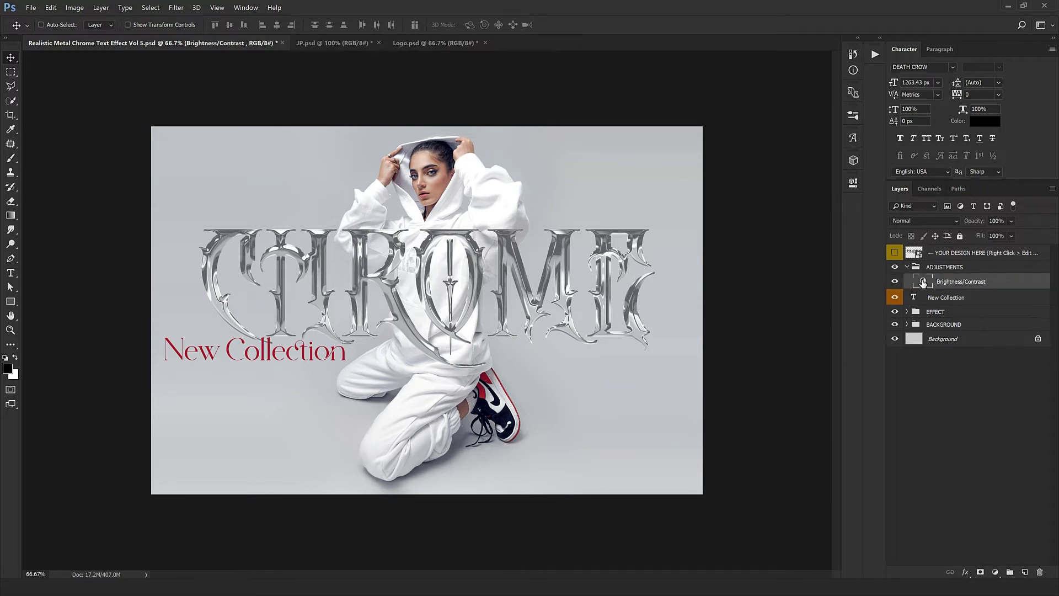
double_click(923, 281)
mouse_move(765, 241)
mouse_down()
mouse_move(776, 241)
mouse_move(724, 244)
mouse_move(762, 252)
mouse_up()
Step: Collapse the ADJUSTMENTS group and move the New Collection text to beneath the O and M of the chrome lettering
click(938, 299)
click(907, 267)
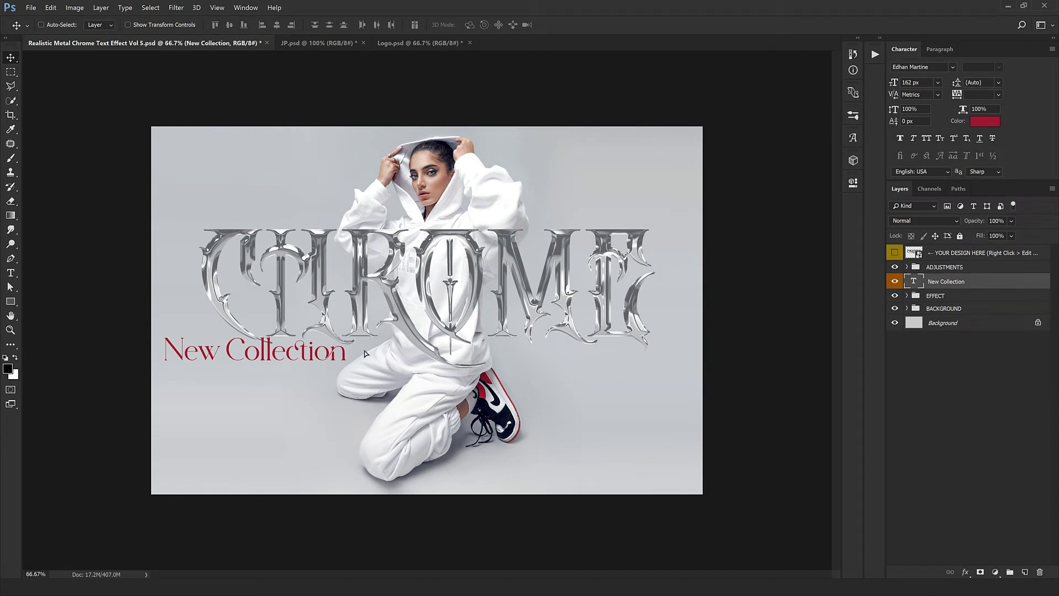
drag(364, 353, 475, 414)
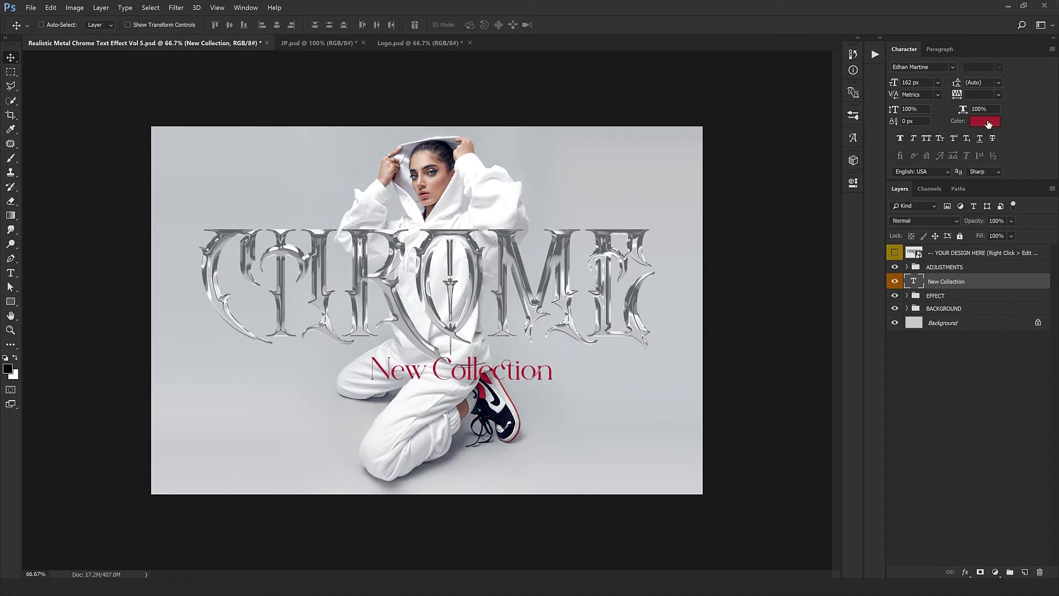
Step: Set the New Collection text's color to black (#000000)
click(989, 124)
drag(883, 470, 882, 436)
drag(742, 371, 724, 356)
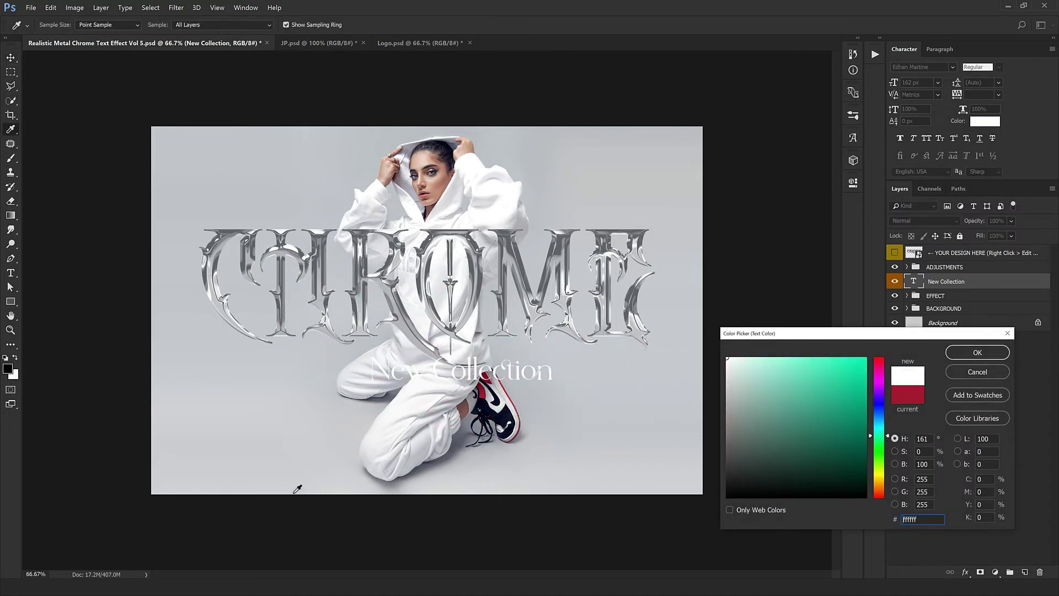
drag(745, 470, 724, 501)
click(978, 354)
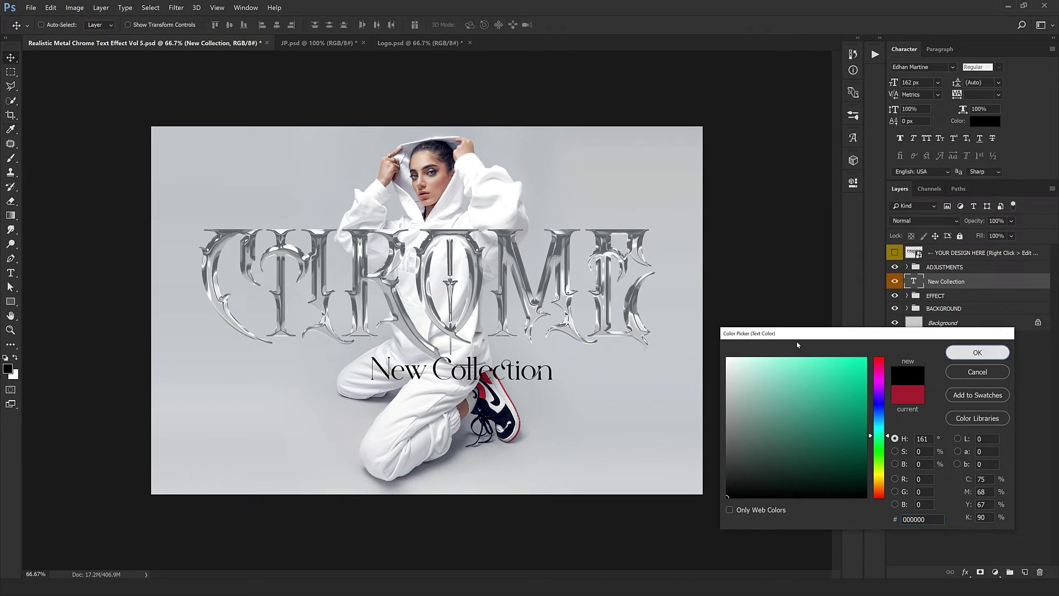
Step: Move the New Collection text beneath the first letters of the chrome lettering and enlarge it proportionally to about 188 px
drag(473, 388, 315, 376)
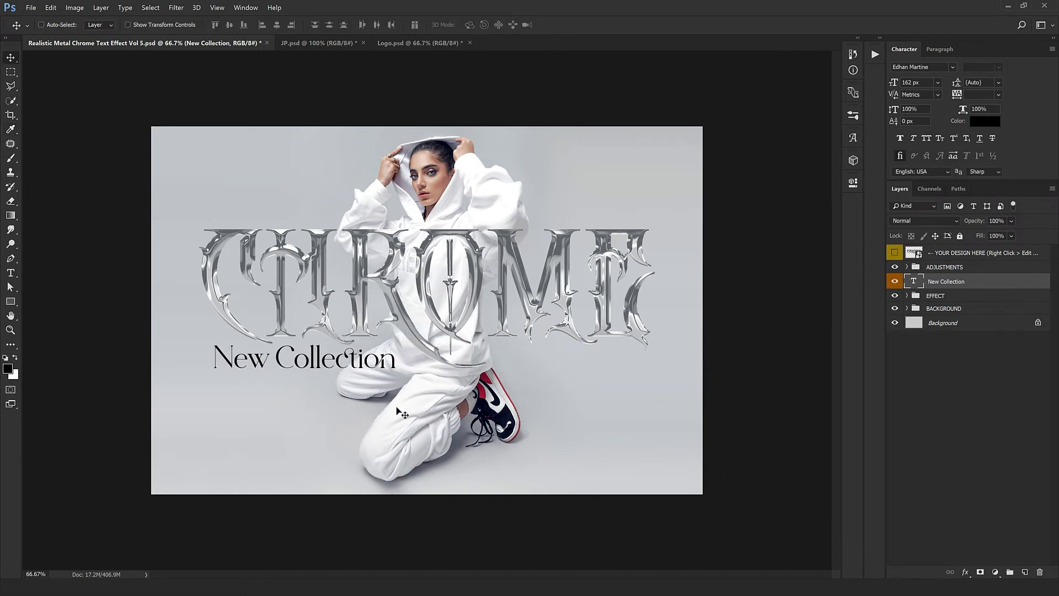
key(ctrl+t)
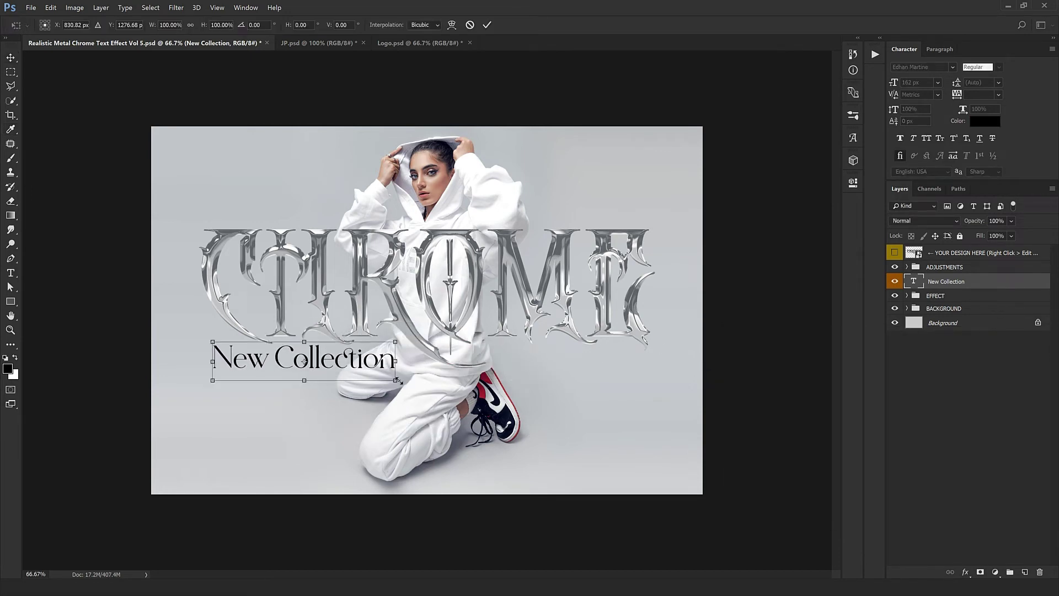
drag(398, 381, 426, 388)
key(Return)
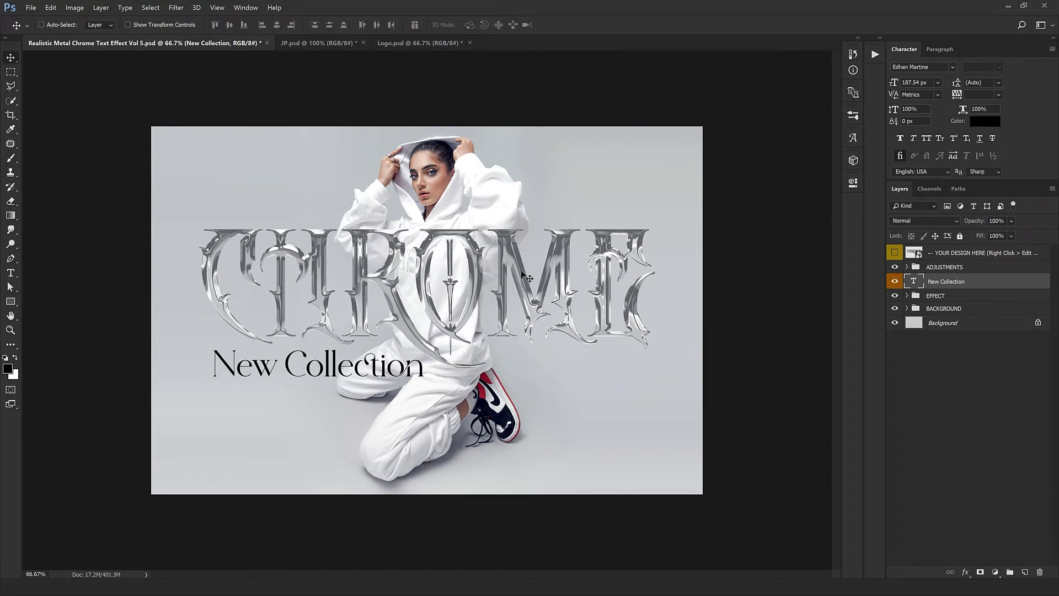
Step: Try blue, green, black, white and gray on the upper Color fill layer in the EFFECT group without applying them
click(907, 296)
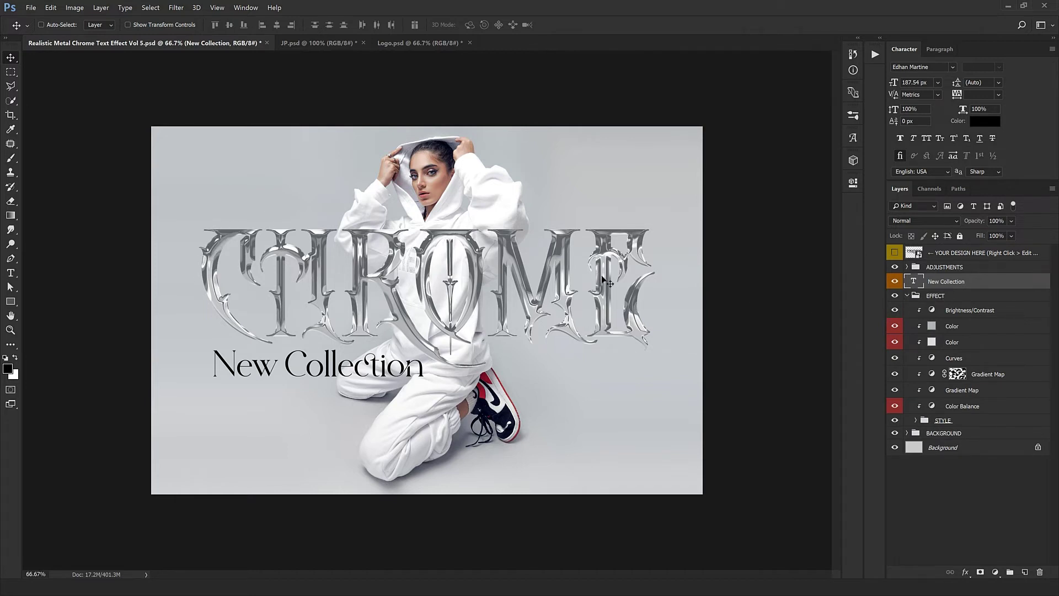
double_click(932, 326)
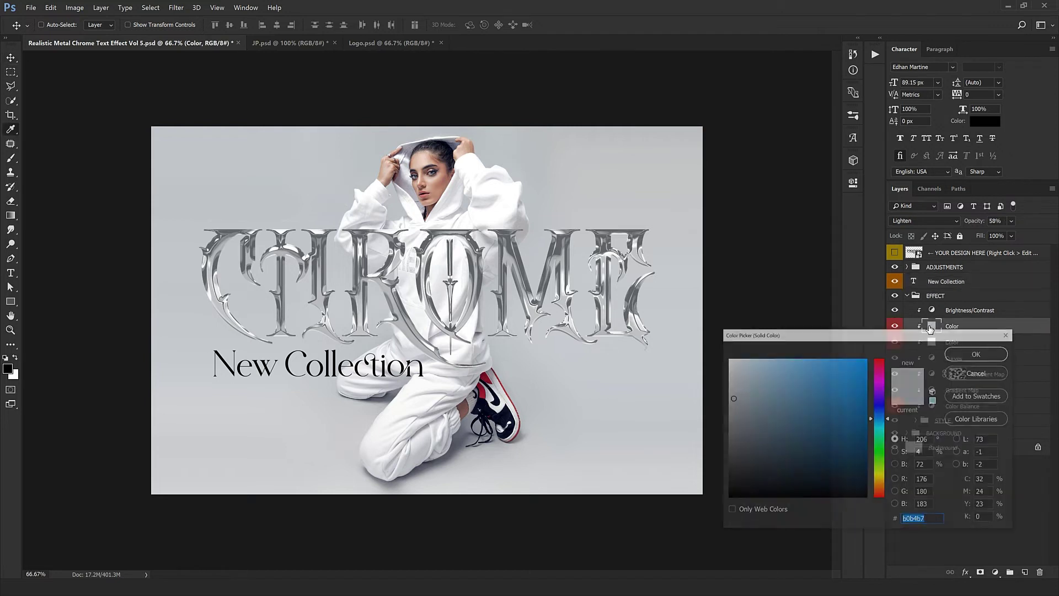
click(817, 410)
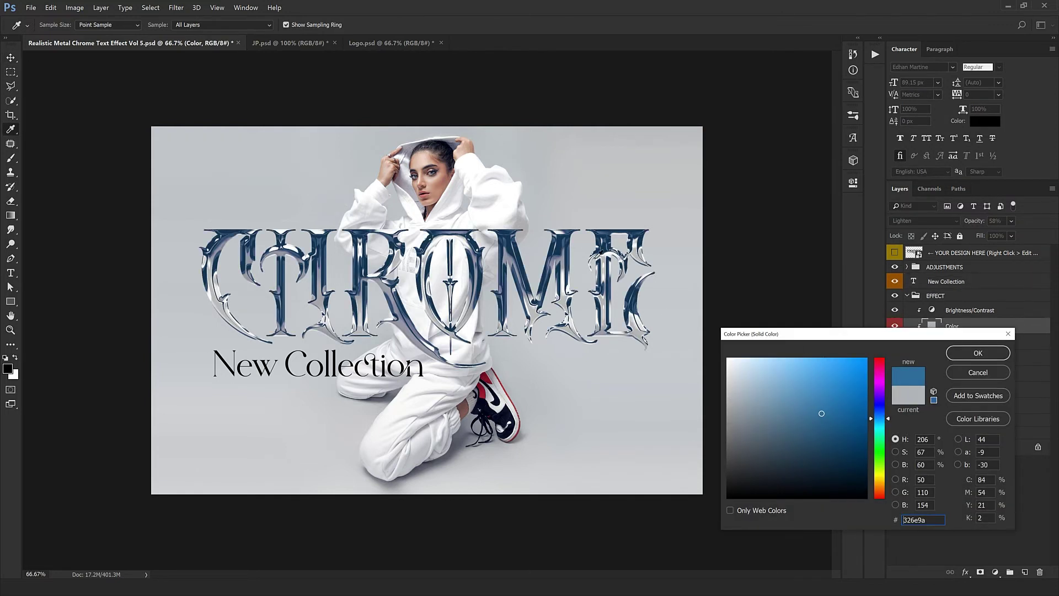
click(879, 436)
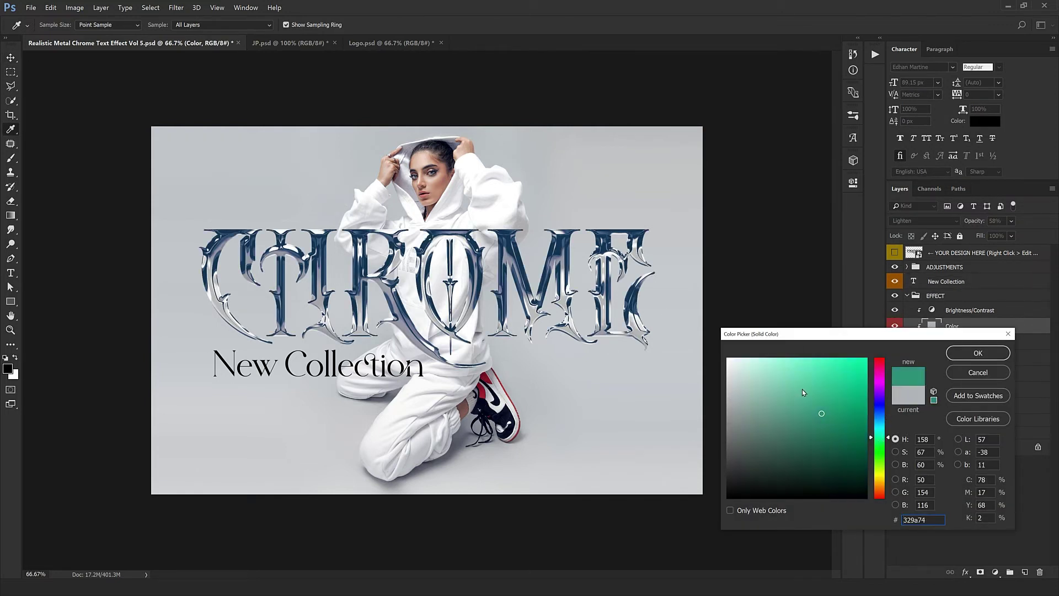
click(832, 383)
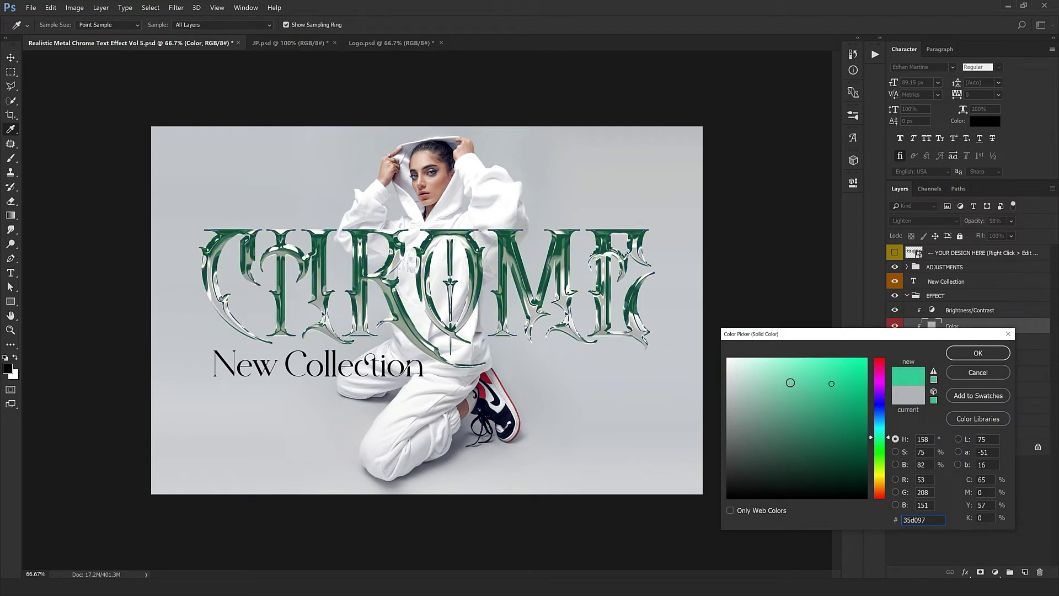
drag(790, 383, 764, 371)
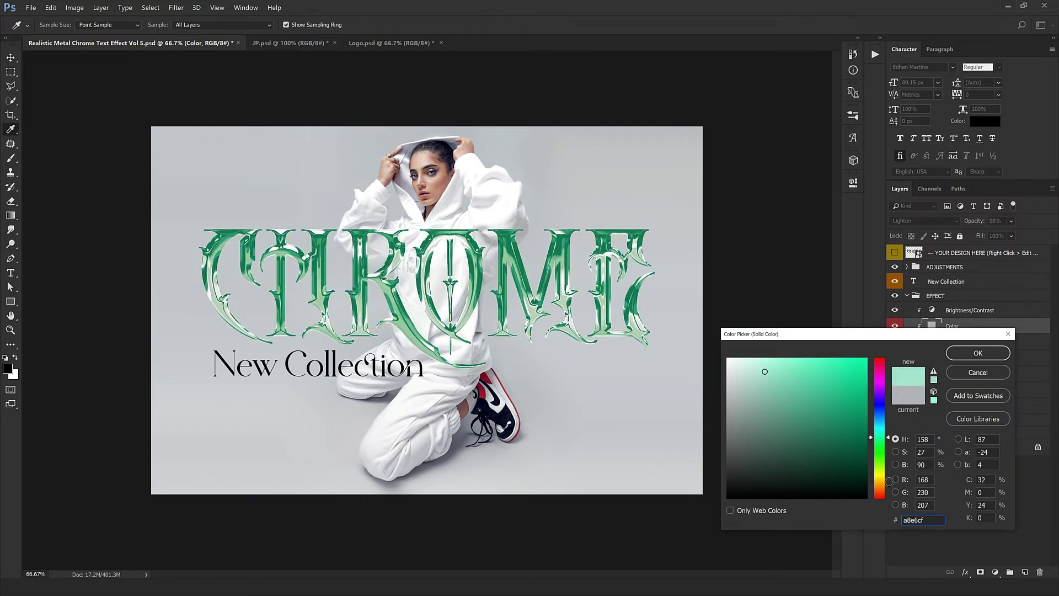
click(728, 498)
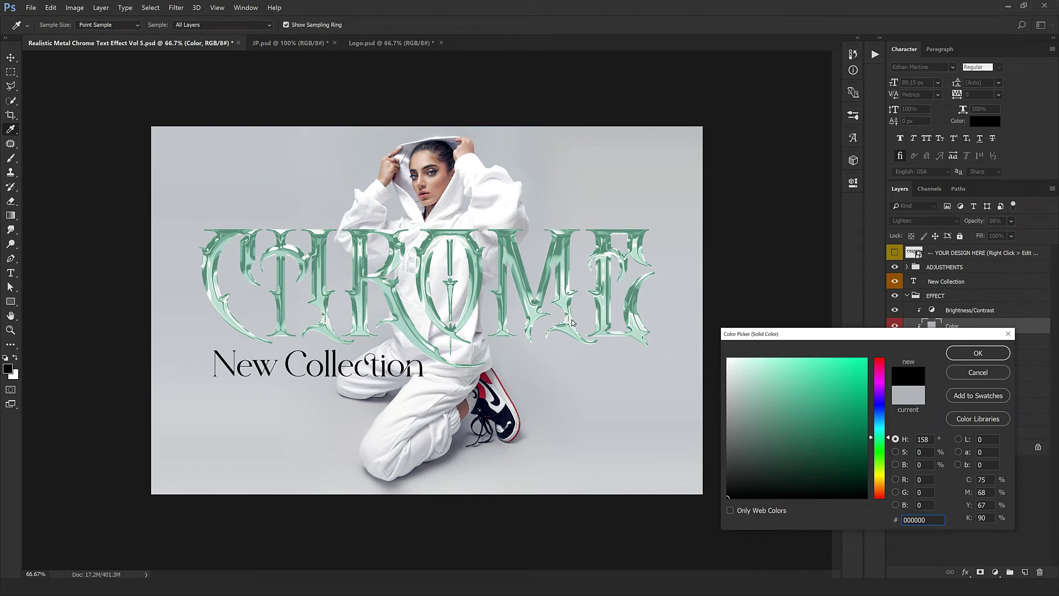
click(728, 358)
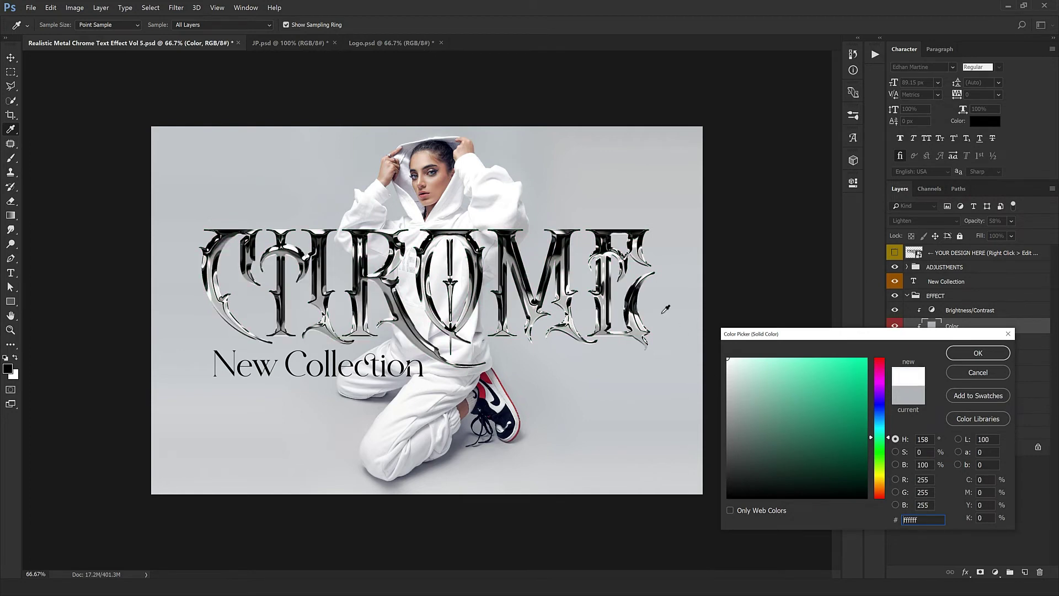
mouse_move(729, 360)
mouse_down()
mouse_move(714, 397)
mouse_move(725, 411)
mouse_up()
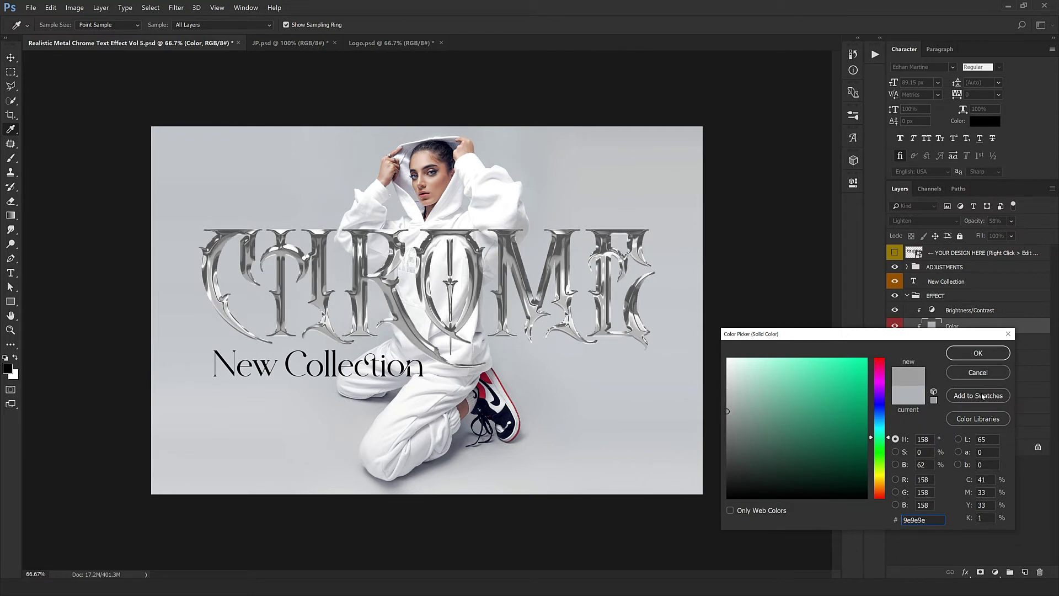
click(986, 373)
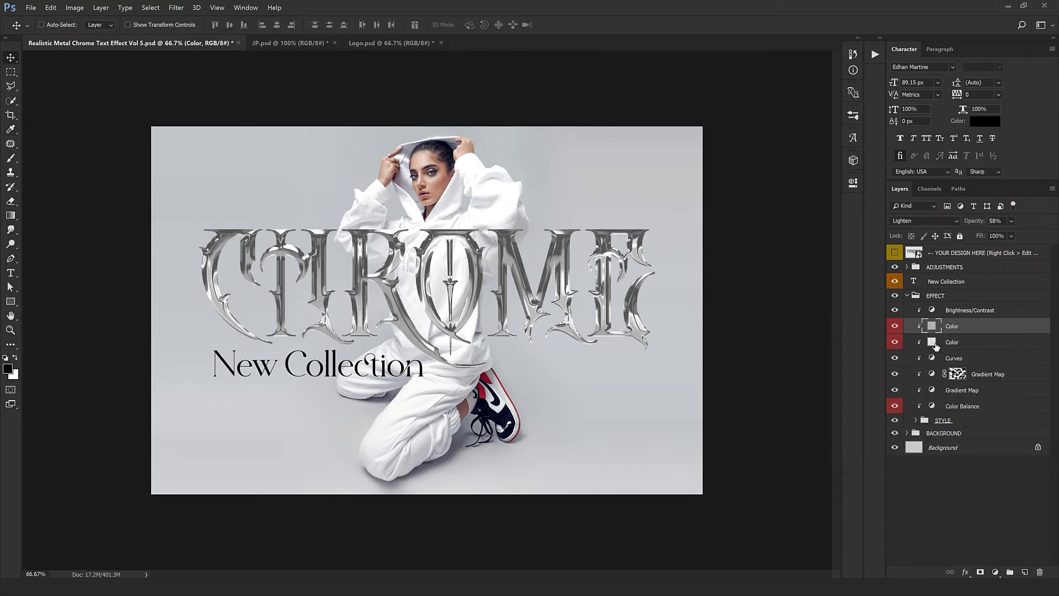
Step: Set the lower Color fill layer in the EFFECT group to pale mint (#bdede1) and collapse the group
double_click(933, 343)
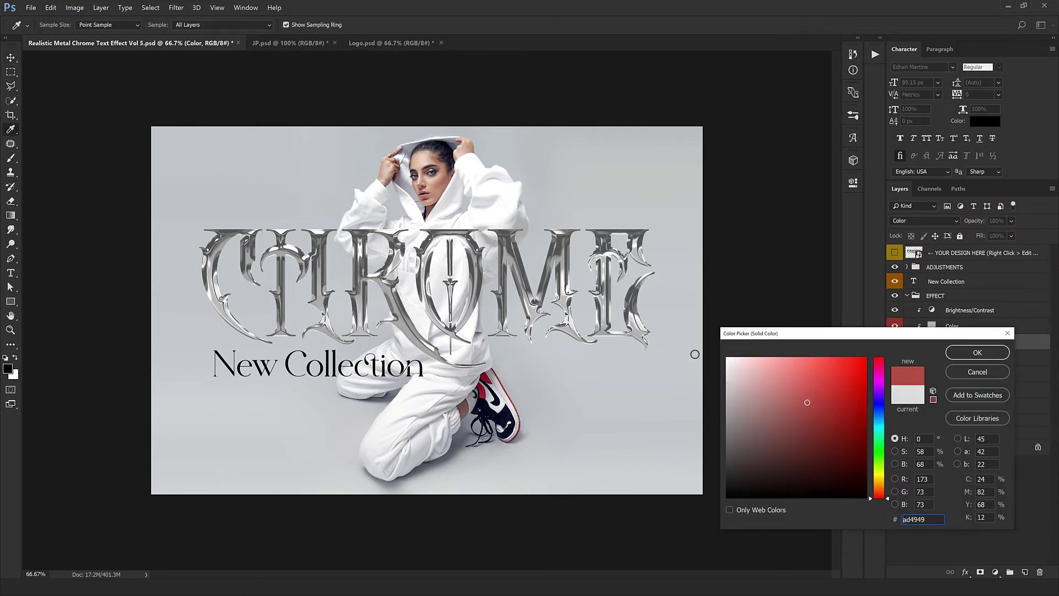
click(883, 434)
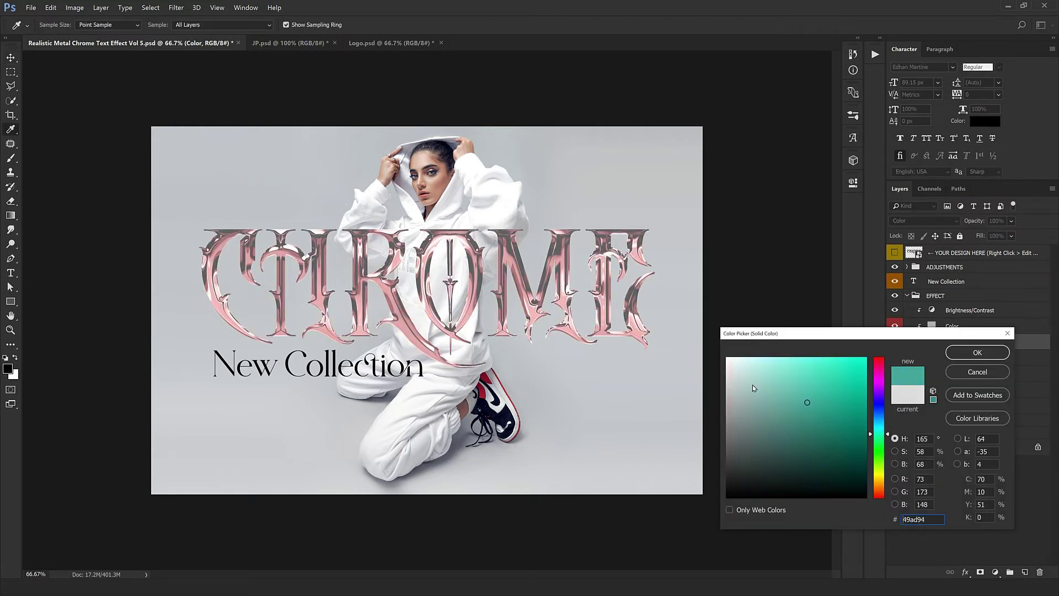
drag(754, 385, 755, 367)
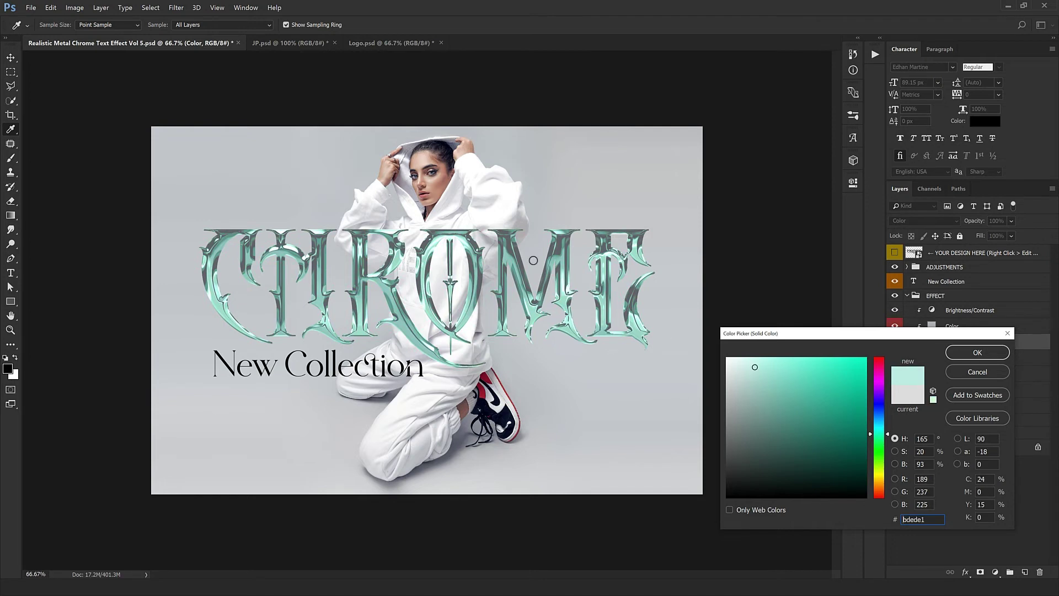
click(978, 352)
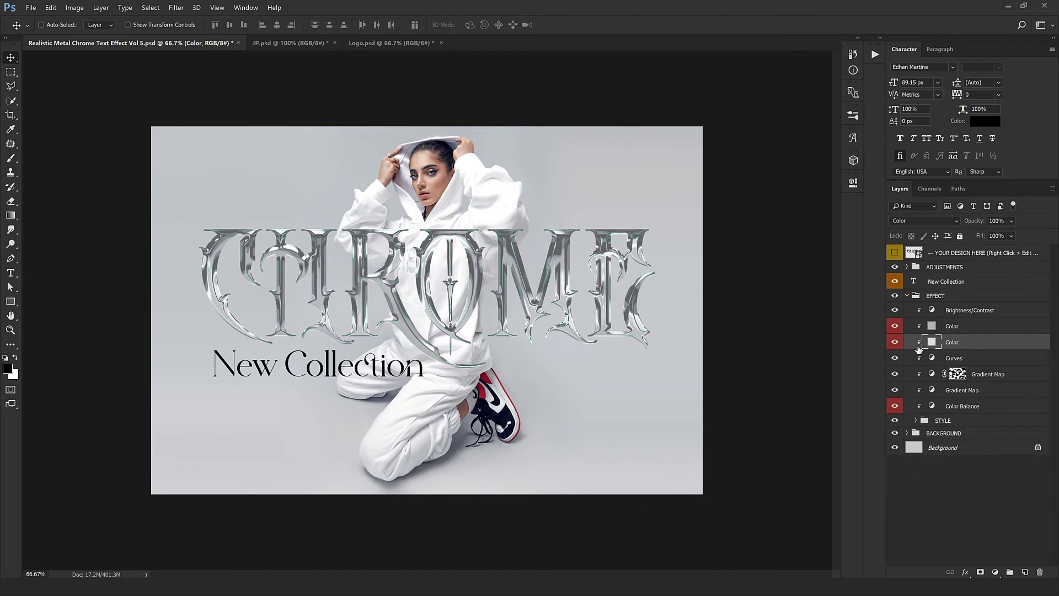
click(910, 297)
click(908, 296)
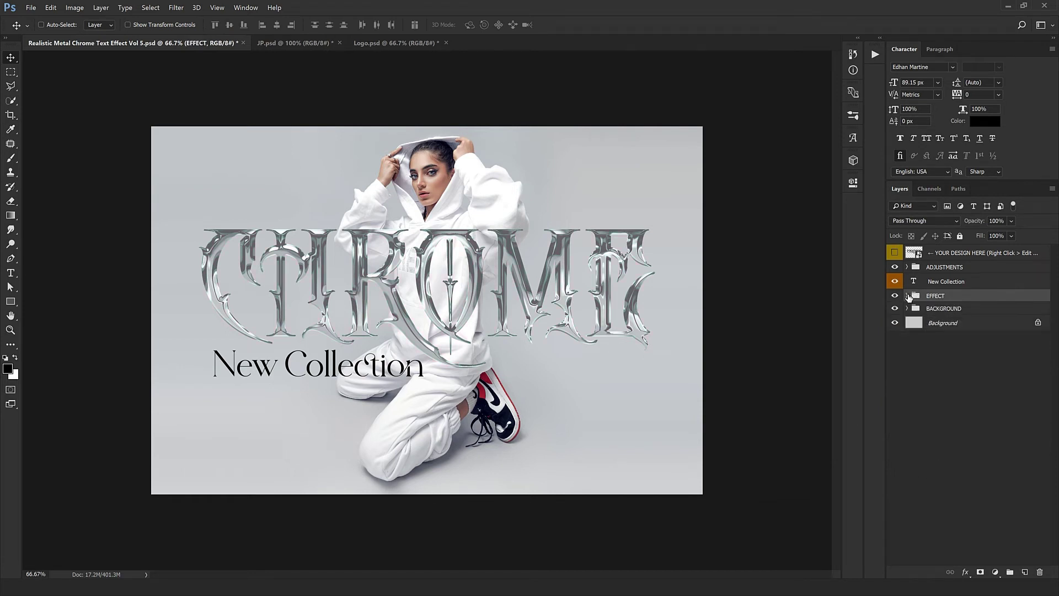
Step: Expand the BACKGROUND group and hide background layers 1 and 2 to leave the cloud background
click(907, 308)
click(978, 330)
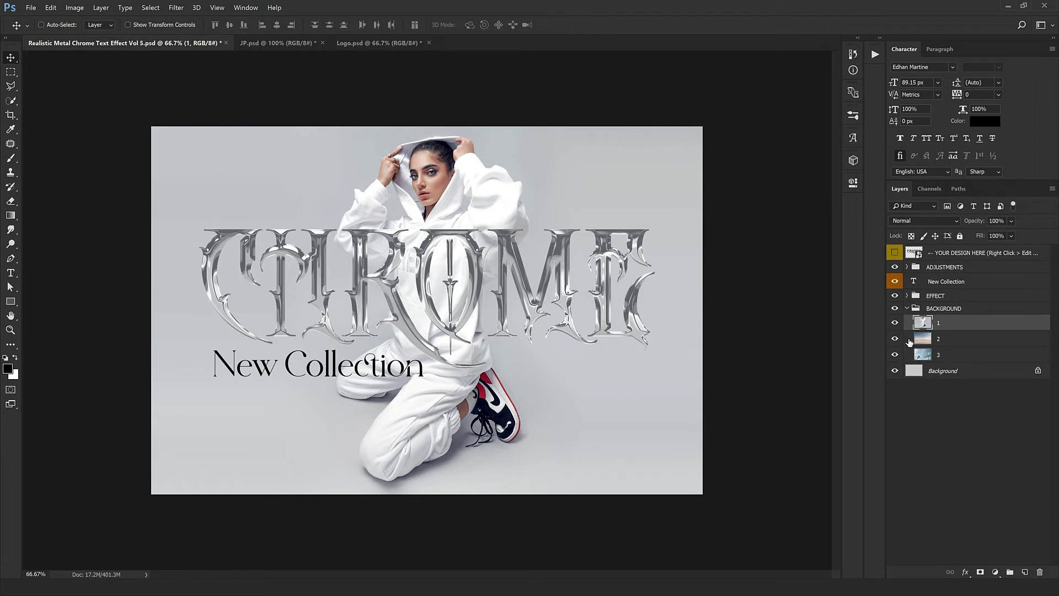
click(895, 324)
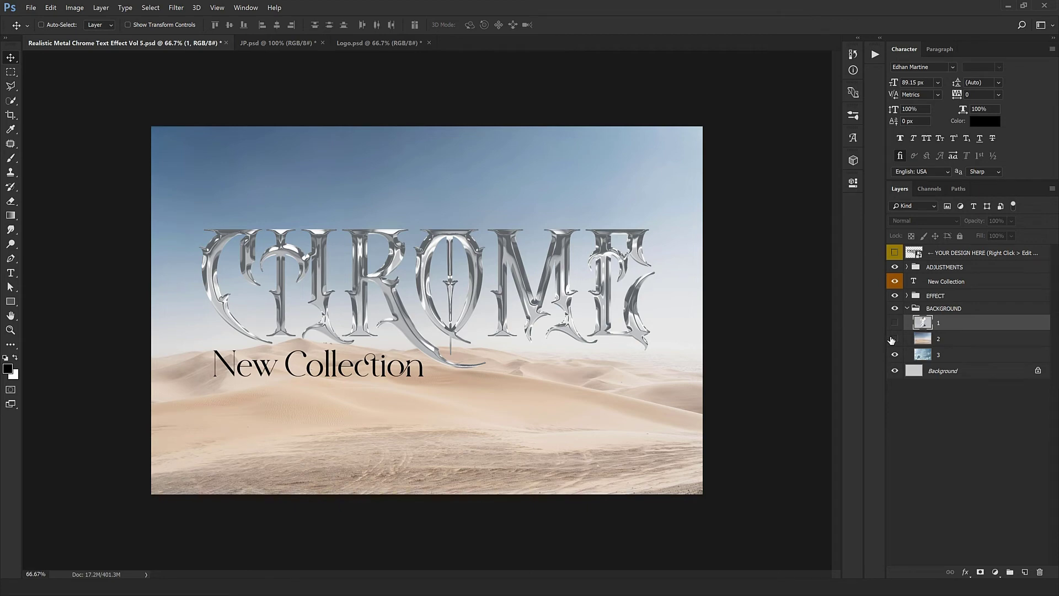
click(894, 338)
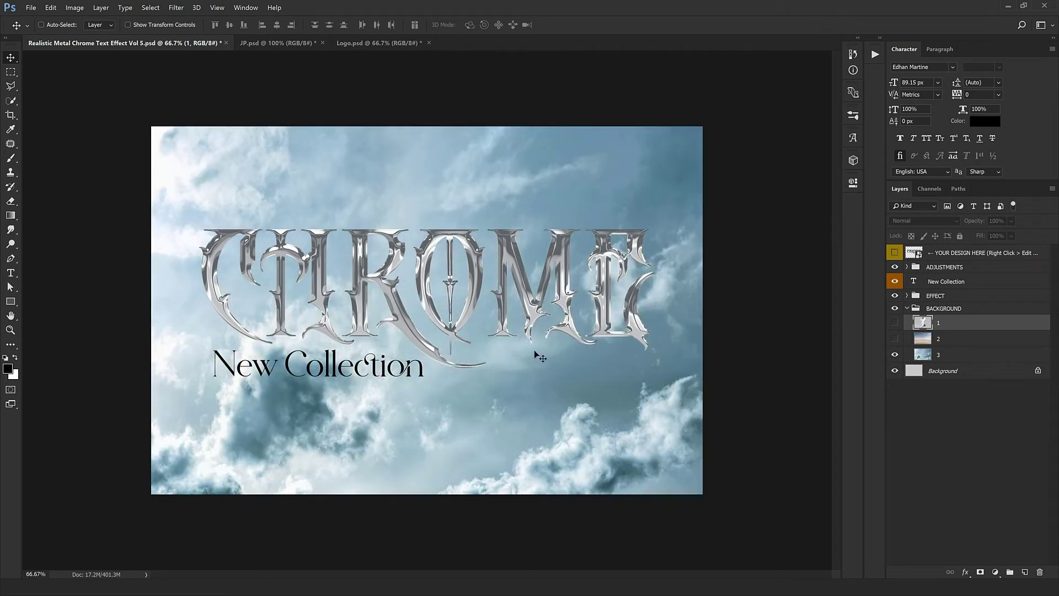
Step: Set the New Collection text's color to white
click(962, 284)
click(985, 121)
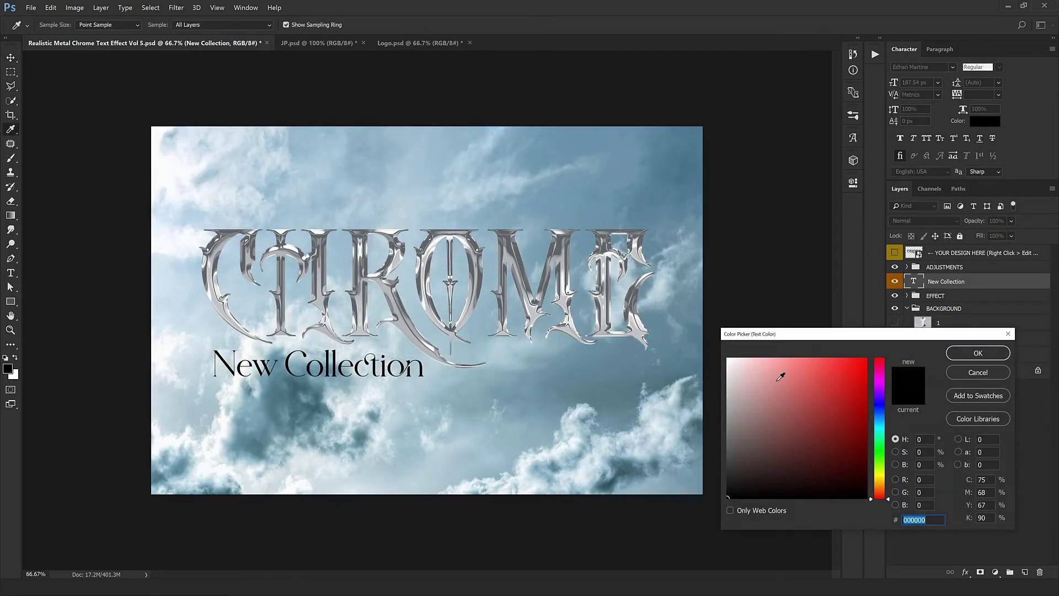
drag(783, 372, 725, 357)
click(978, 353)
key(v)
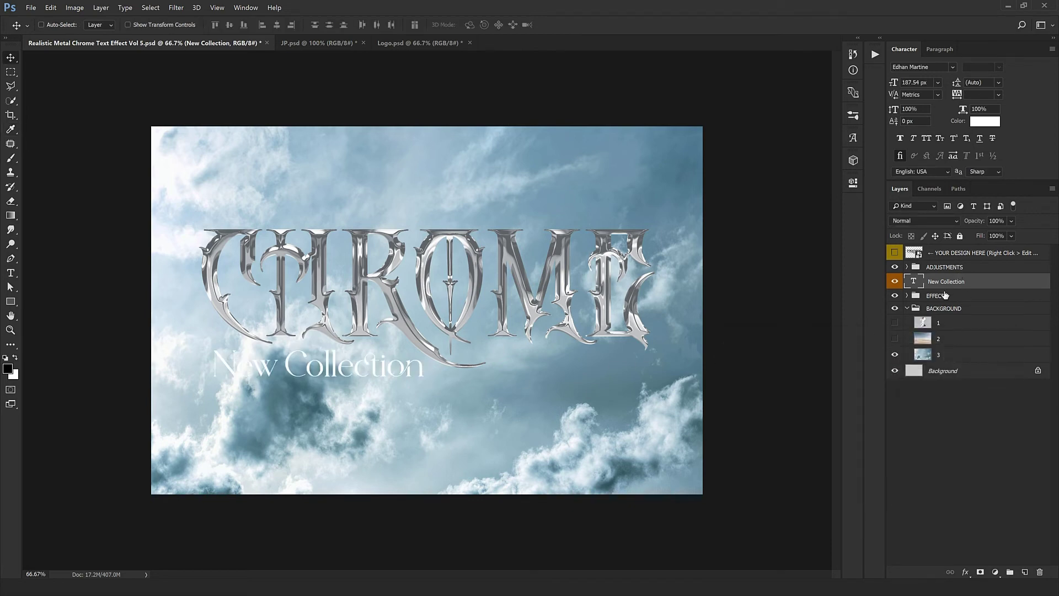
Step: Move the New Collection text and the EFFECT group slightly lower together on the canvas
shift+click(946, 296)
key(Right)
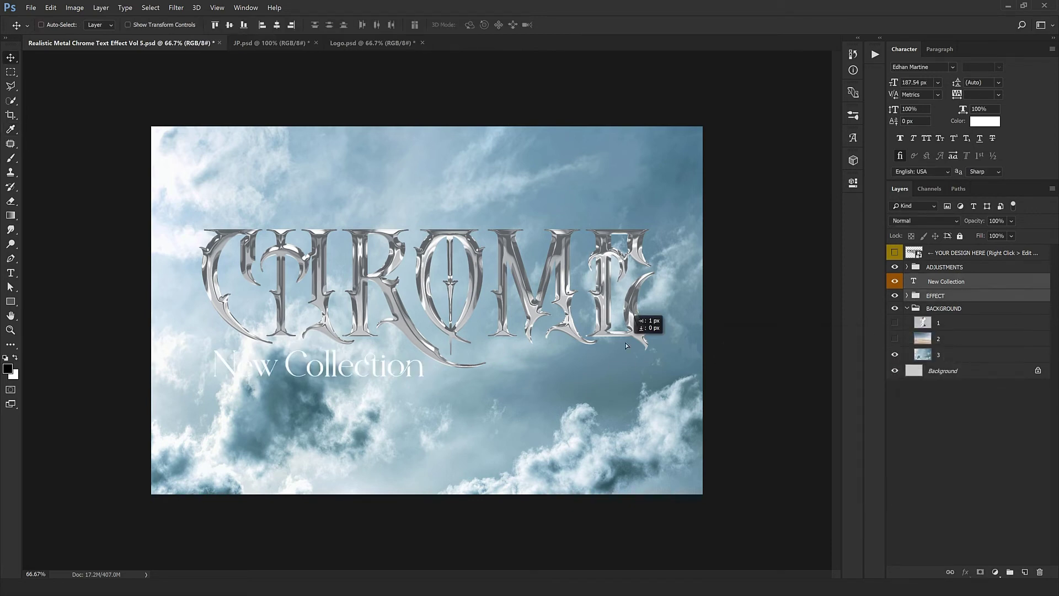
key(shift+Down)
key(shift+Down)
key(shift+Down)
key(shift+Down)
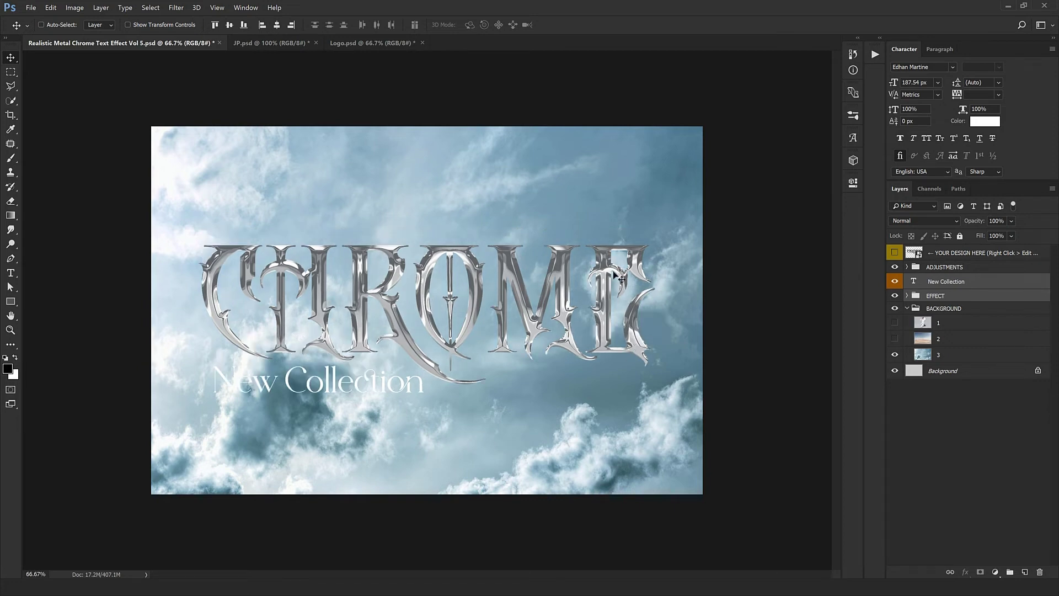
scroll(433, 301, up, 1)
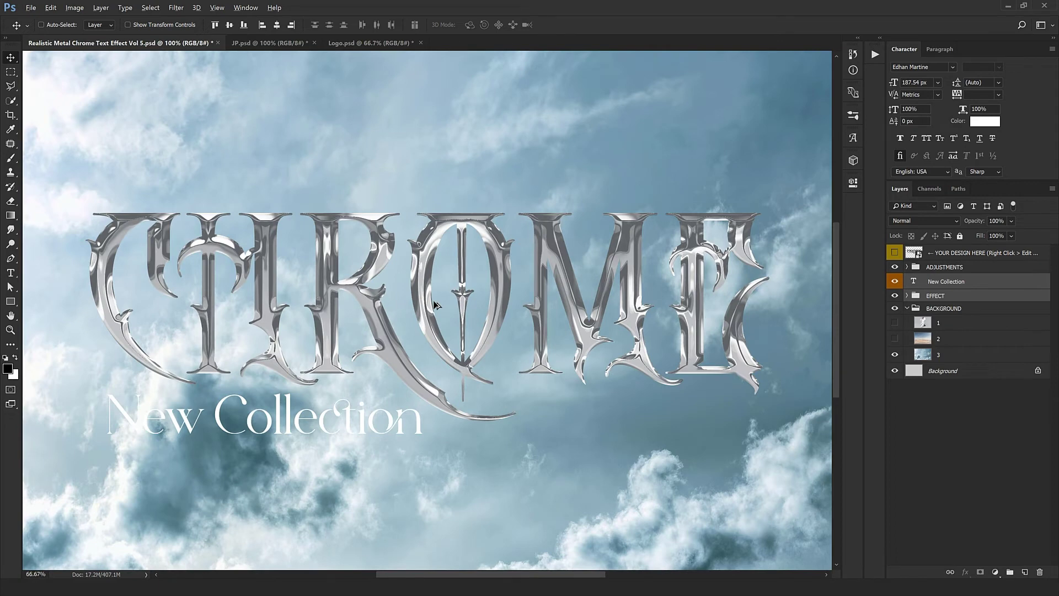
scroll(433, 304, down, 1)
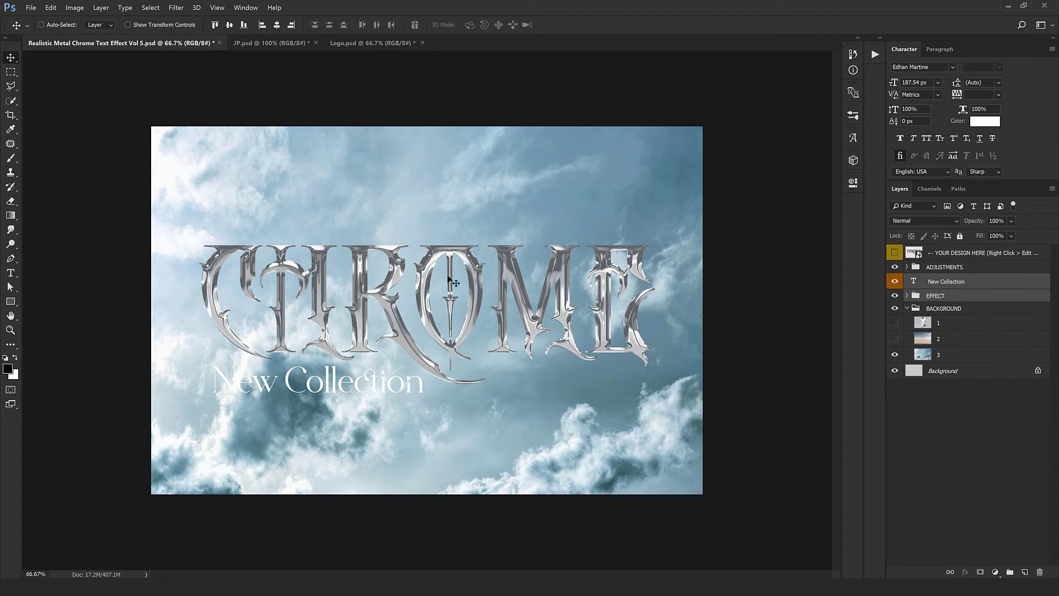
Step: Replace the CHROME text in the YOUR DESIGN HERE smart object with the centered logo from Logo.png, deleting the old text layer
double_click(914, 252)
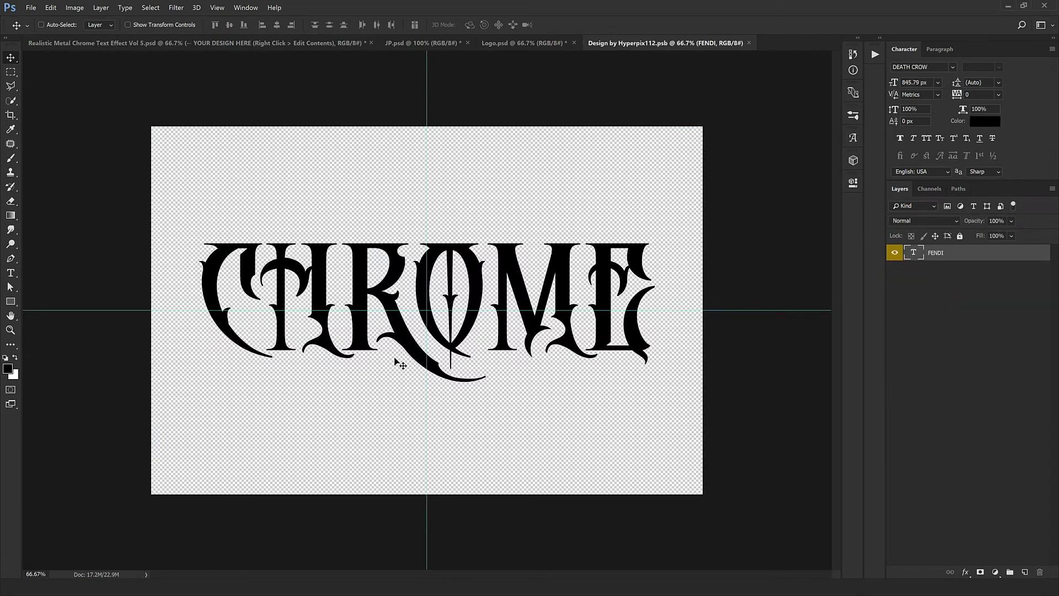
click(67, 586)
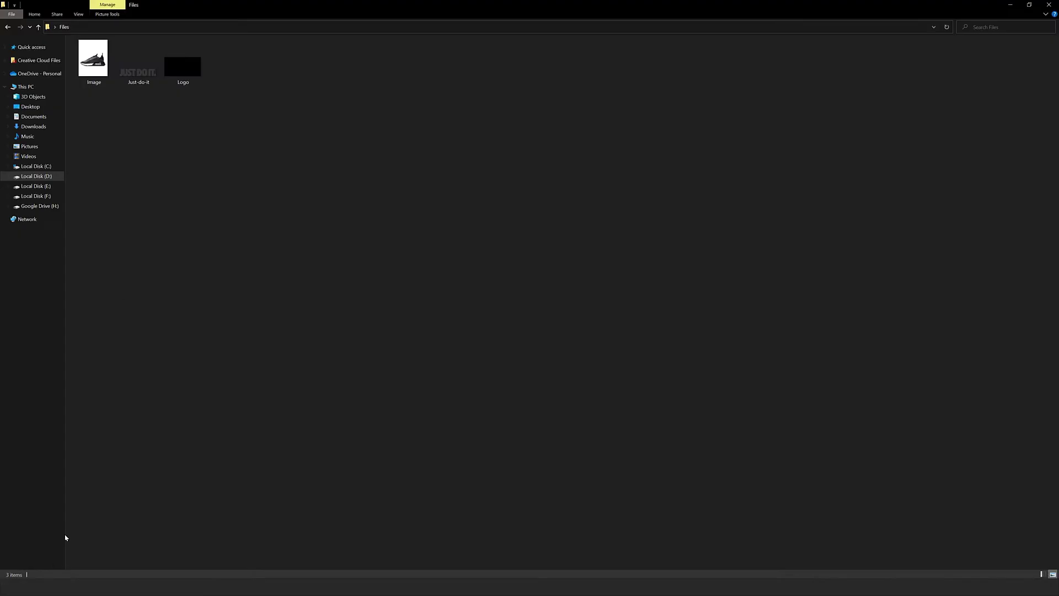
drag(168, 76, 464, 5)
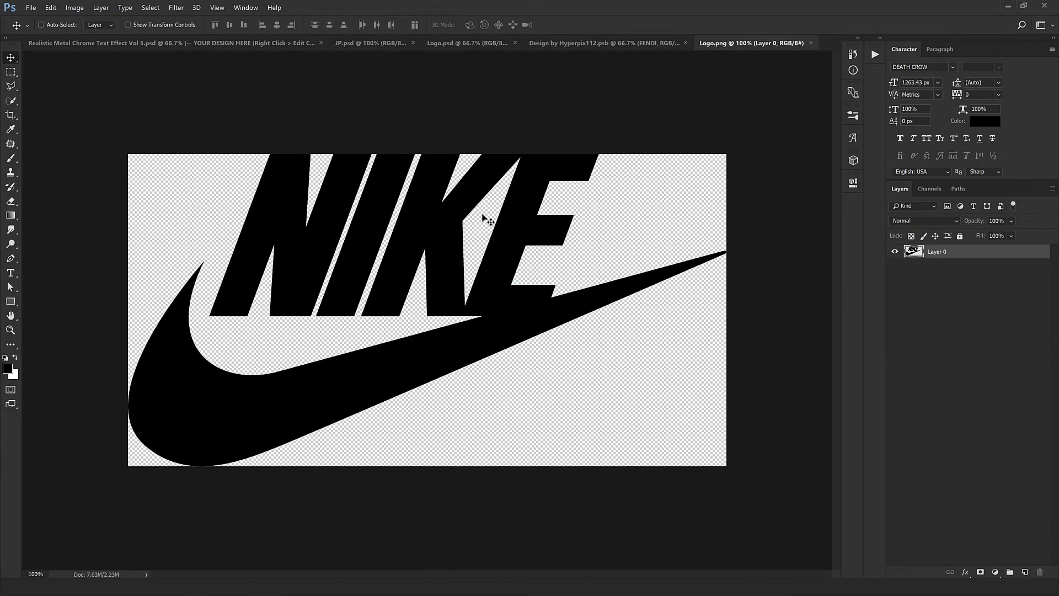
drag(546, 222, 480, 251)
key(ctrl+t)
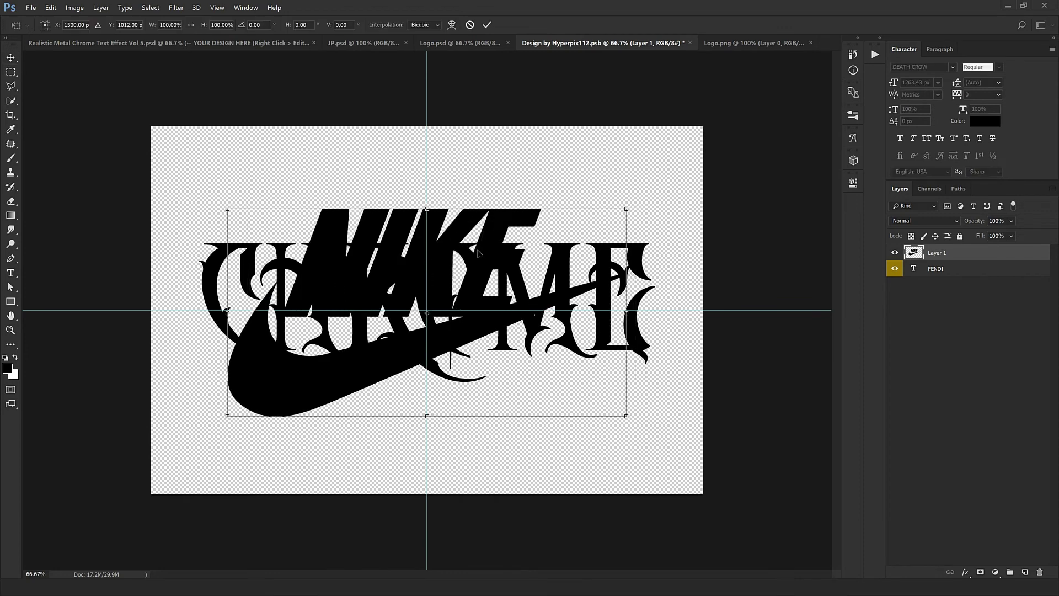
key(Return)
drag(938, 269, 1038, 571)
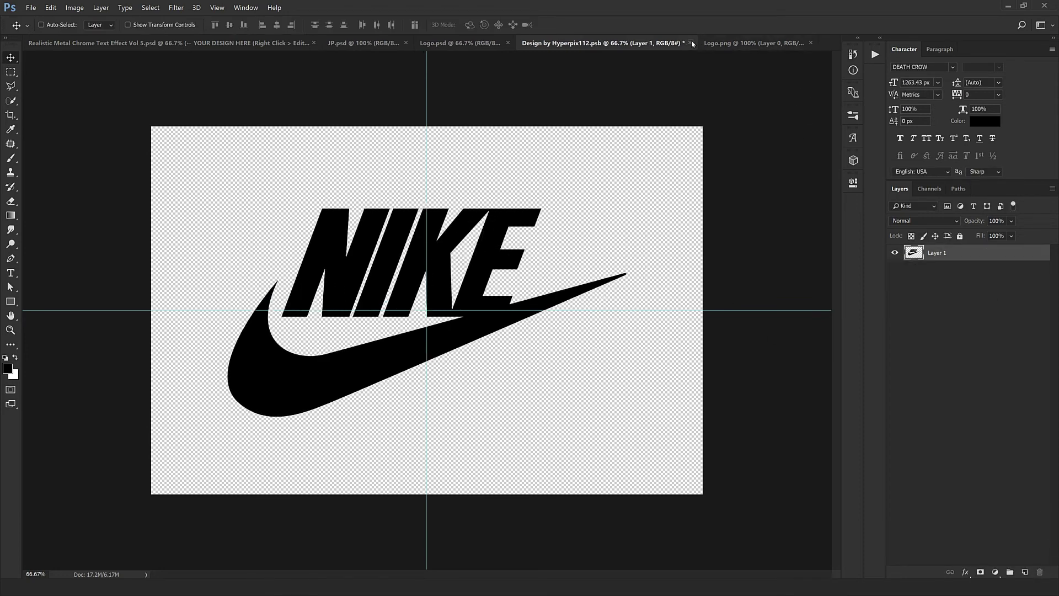
Step: Close Logo.png, then save and close the edited smart object
click(811, 42)
click(758, 44)
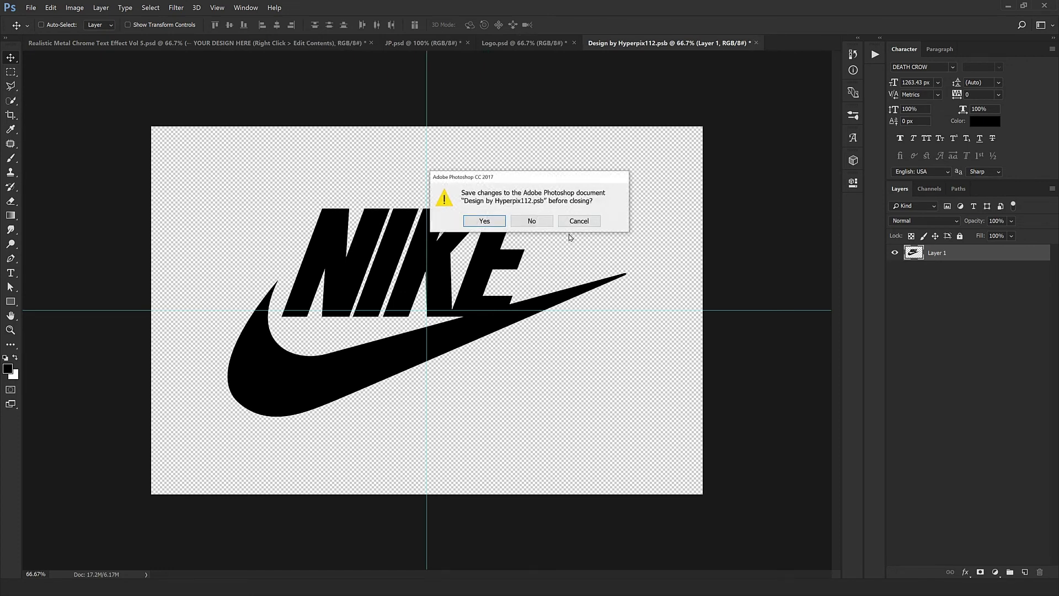
click(494, 223)
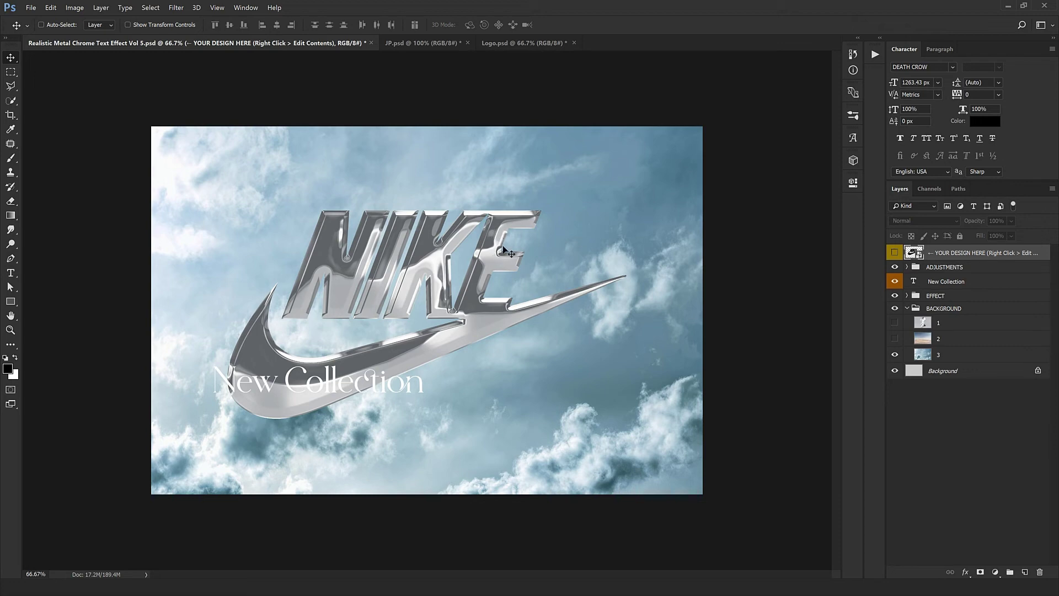
Step: Hide background layer 3 and select the New Collection text layer
key(ctrl+plus)
drag(462, 243, 444, 297)
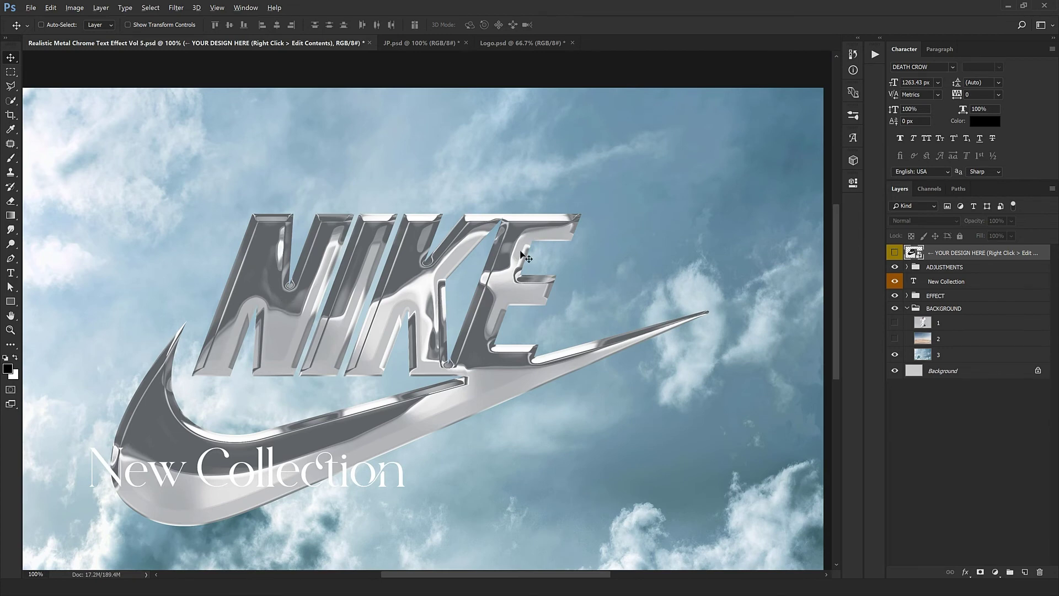
key(ctrl+minus)
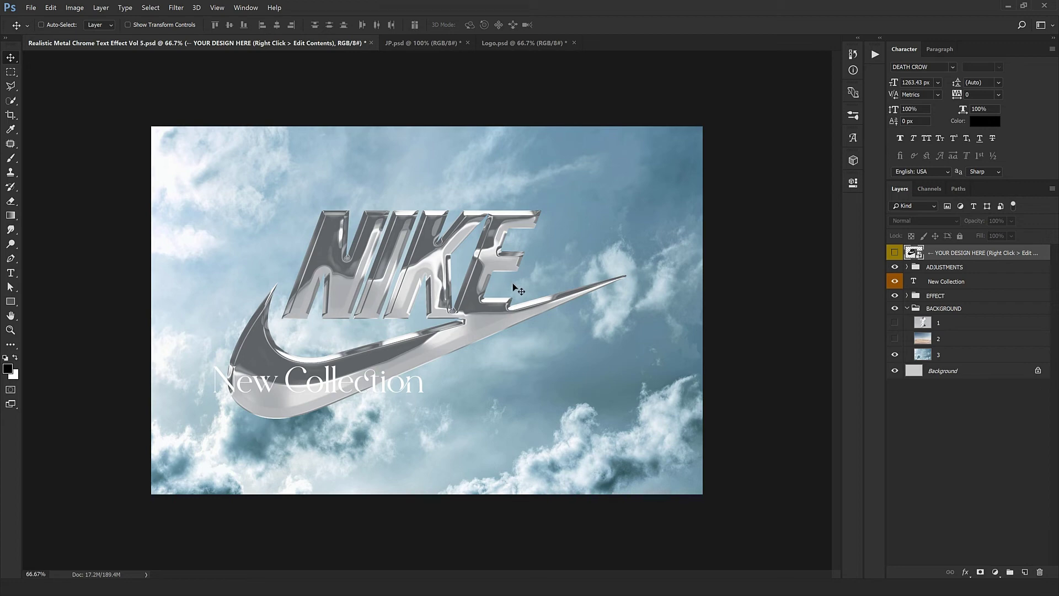
click(894, 355)
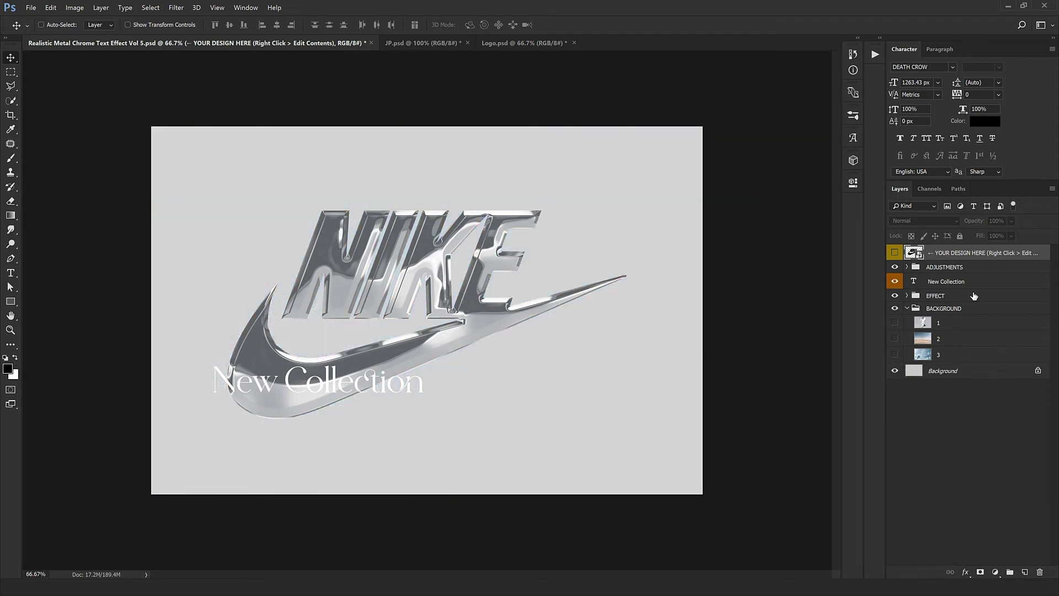
click(938, 283)
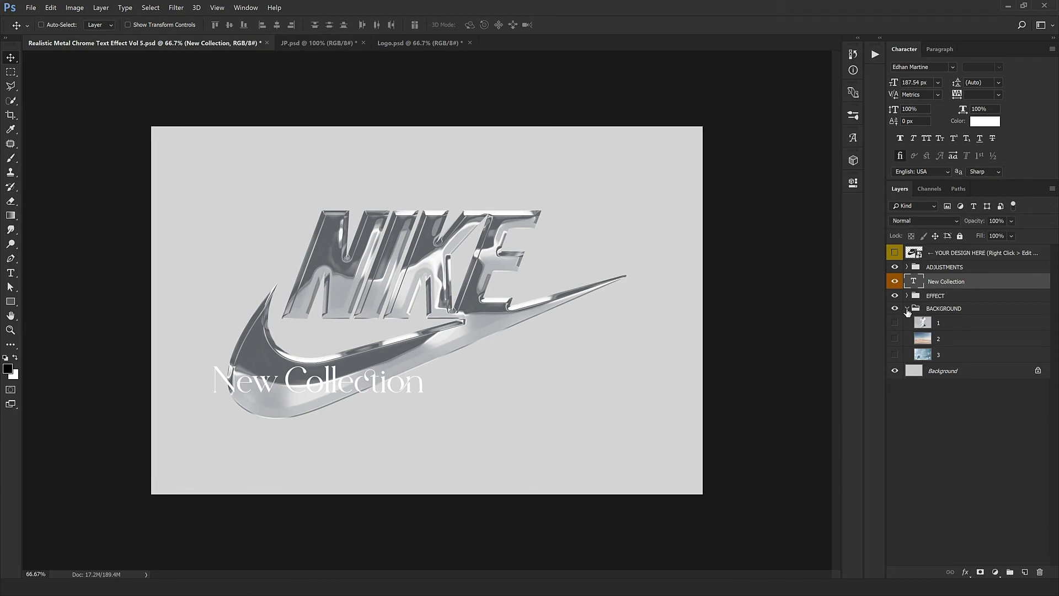
Step: Hide the New Collection text and bring the JUST DO IT. graphic from Just-do-it.png into the chrome template, below the logo
click(895, 282)
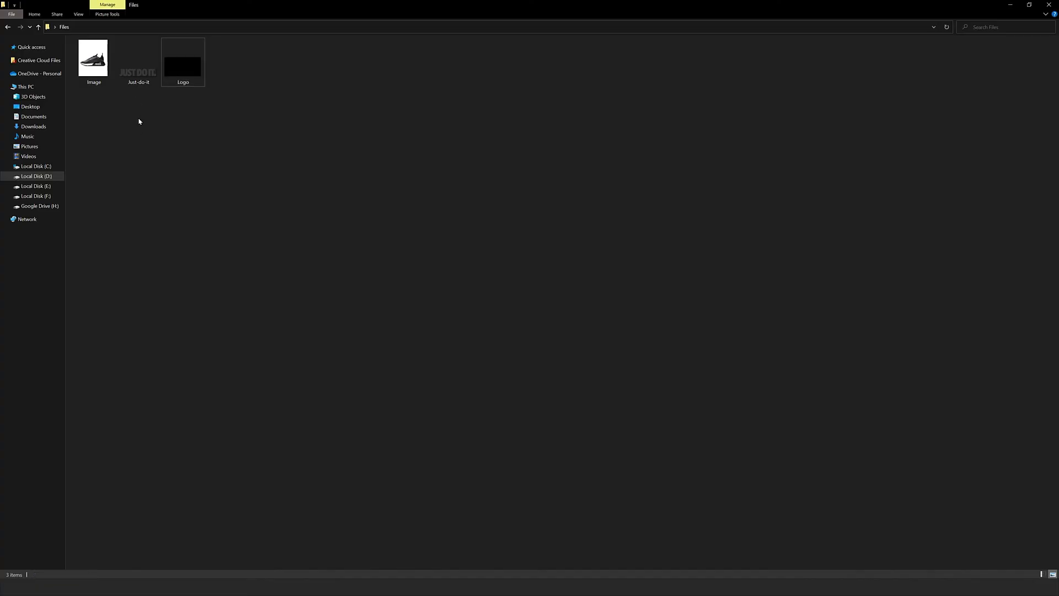
drag(139, 65, 33, 576)
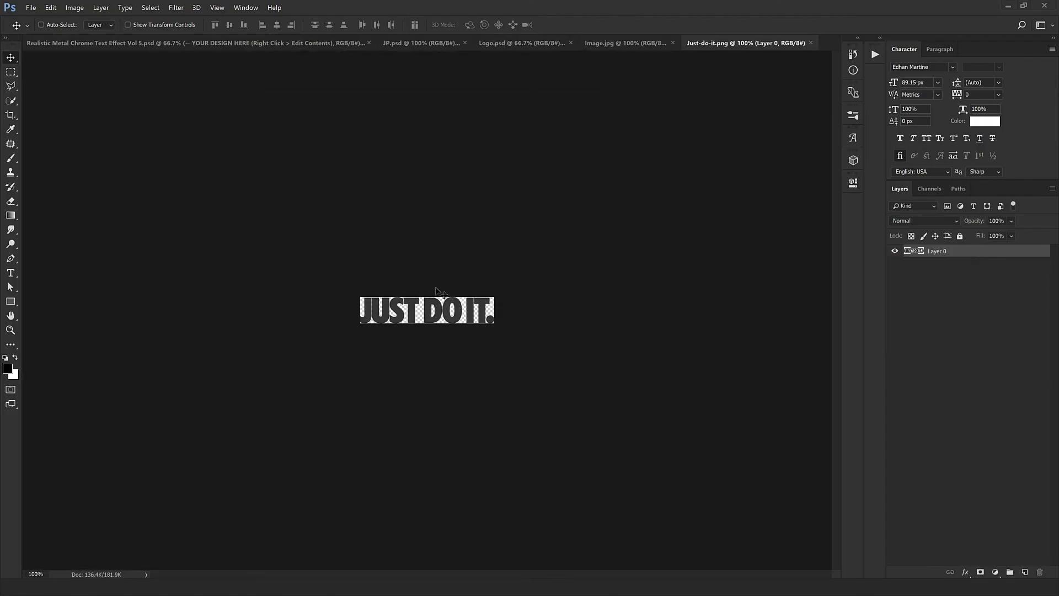
drag(454, 307, 436, 459)
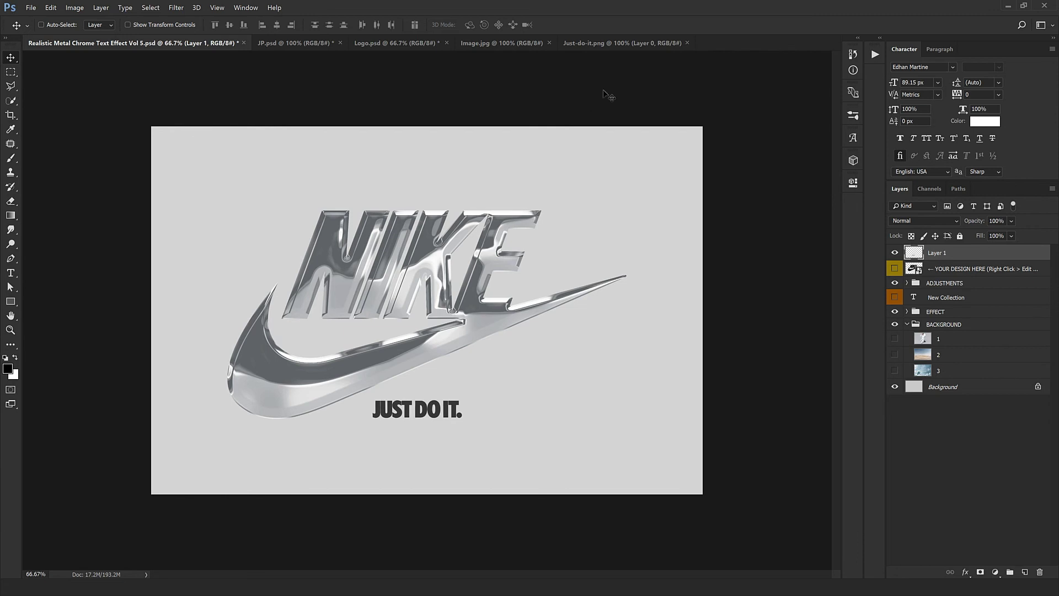
Step: Add the shoe picture from Image.jpg to the lower-right area of the template's canvas, beneath the swoosh, and blend it with Multiply
click(493, 43)
drag(533, 226, 473, 312)
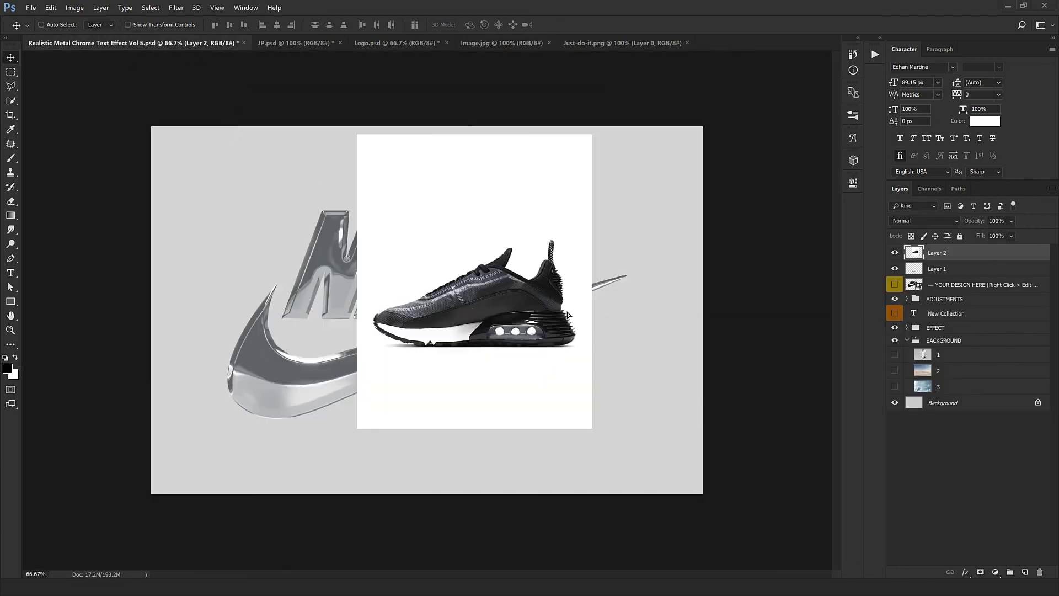
drag(512, 282, 596, 358)
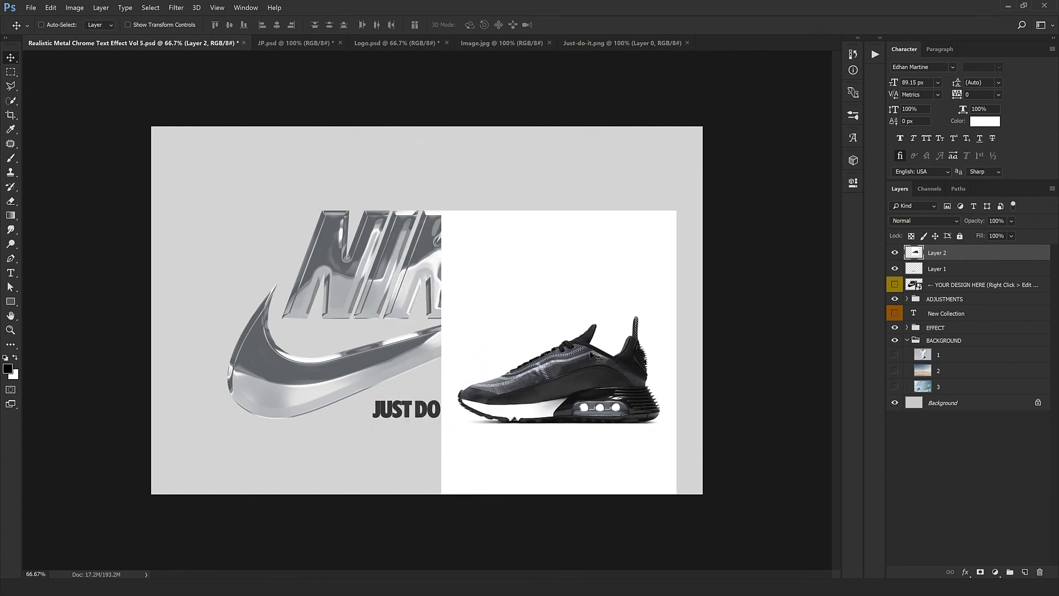
click(926, 221)
click(916, 257)
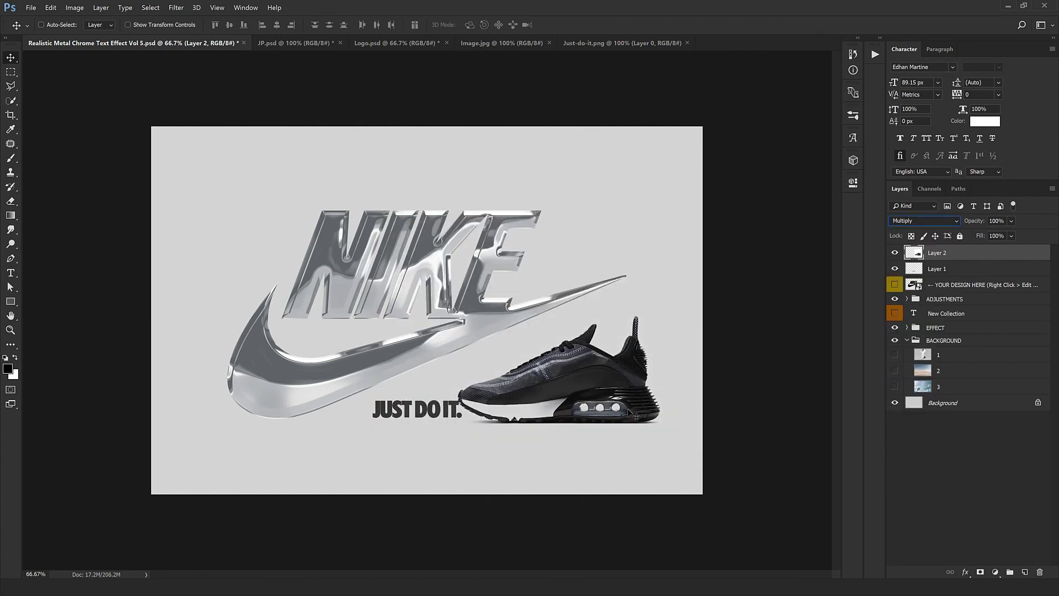
drag(631, 410, 599, 392)
Step: Nudge the JUST DO IT. layer slightly down and left so it sits just in front of the shoe's toe
click(950, 269)
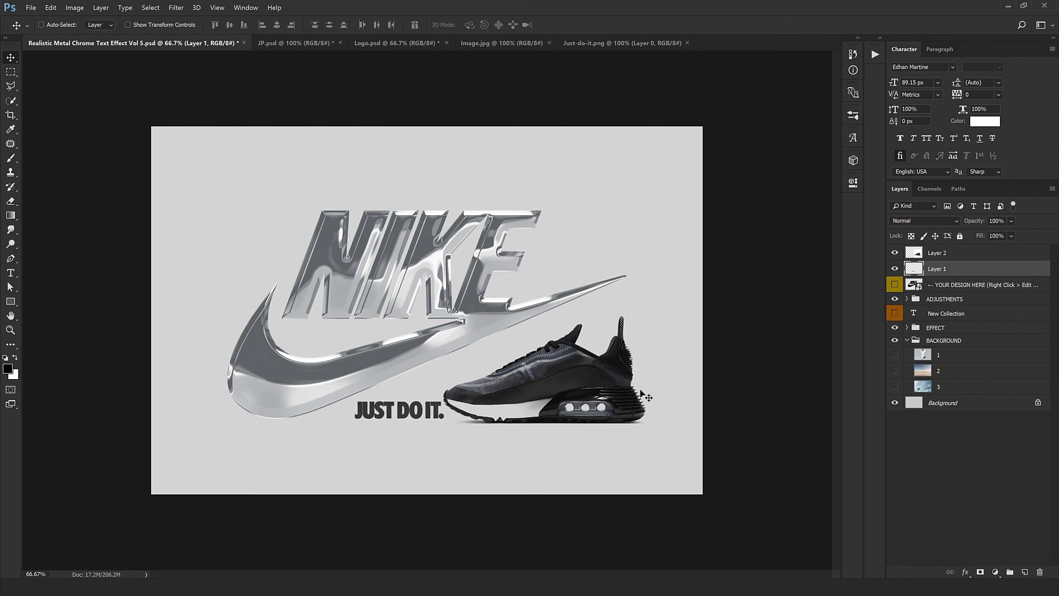
key(Down)
key(Down)
key(Down)
key(Down)
key(Down)
key(Down)
key(Down)
key(Down)
key(Down)
key(Down)
key(Left)
key(Left)
key(Left)
key(Left)
key(Left)
key(Left)
key(Left)
key(Left)
key(Left)
key(Left)
key(Left)
key(Left)
key(Left)
key(Left)
key(Left)
key(Left)
key(Left)
key(Left)
key(Left)
key(Left)
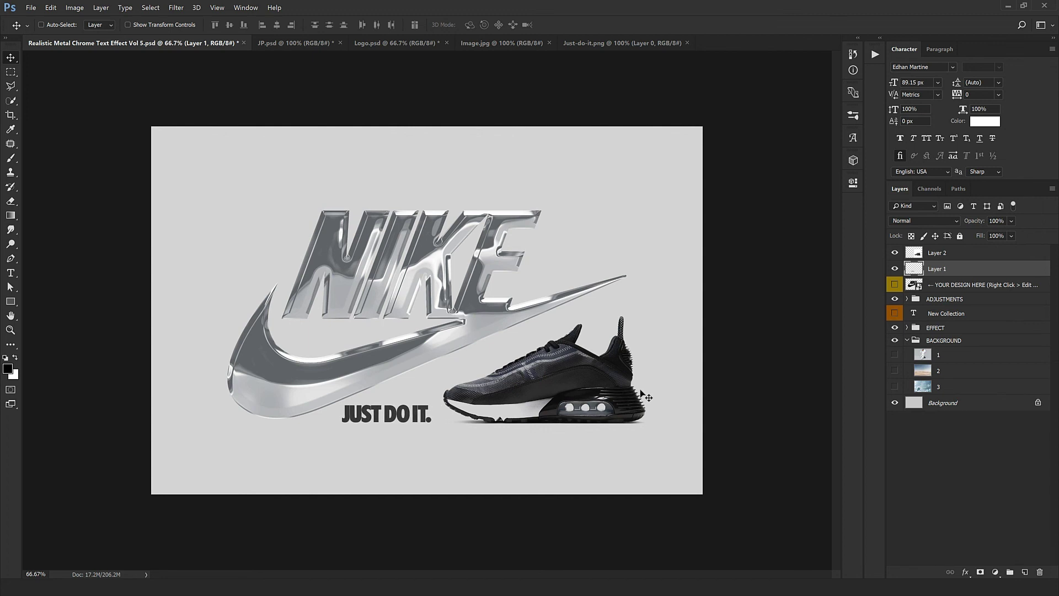
key(Right)
key(Right)
key(Right)
key(Right)
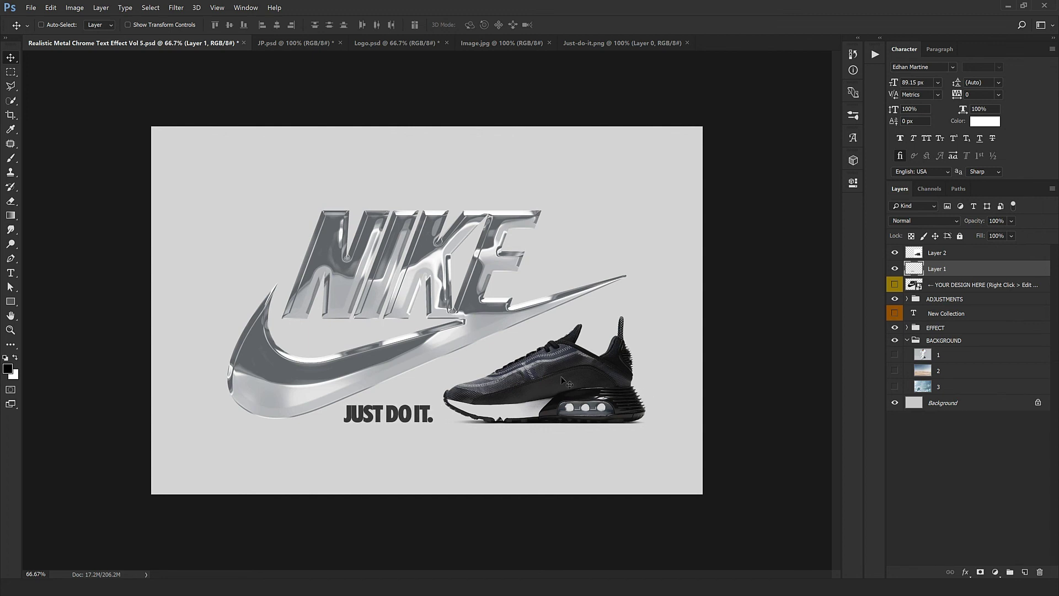
key(ctrl+1)
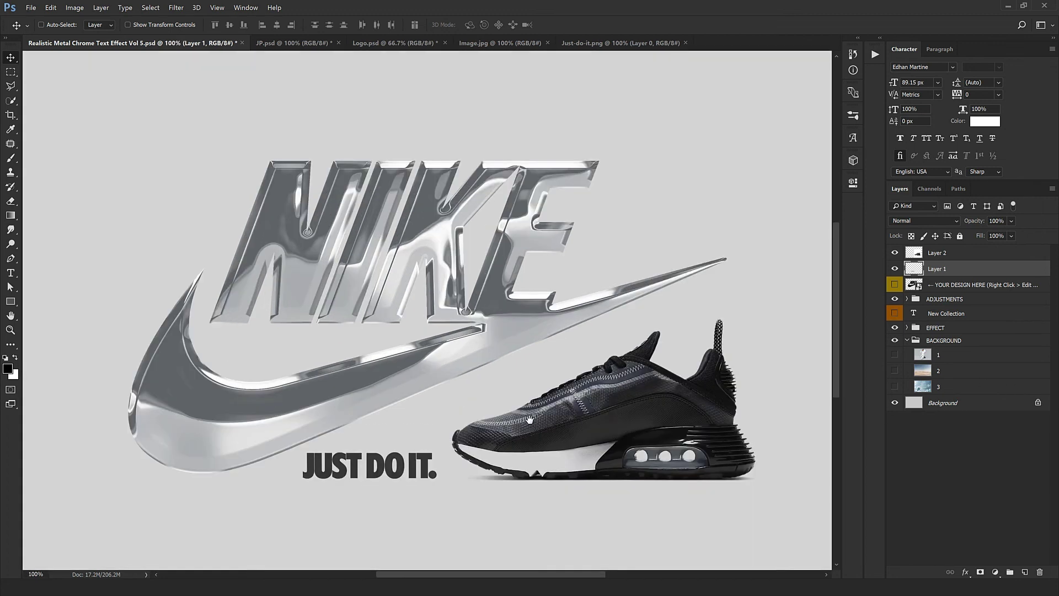
drag(530, 420, 519, 394)
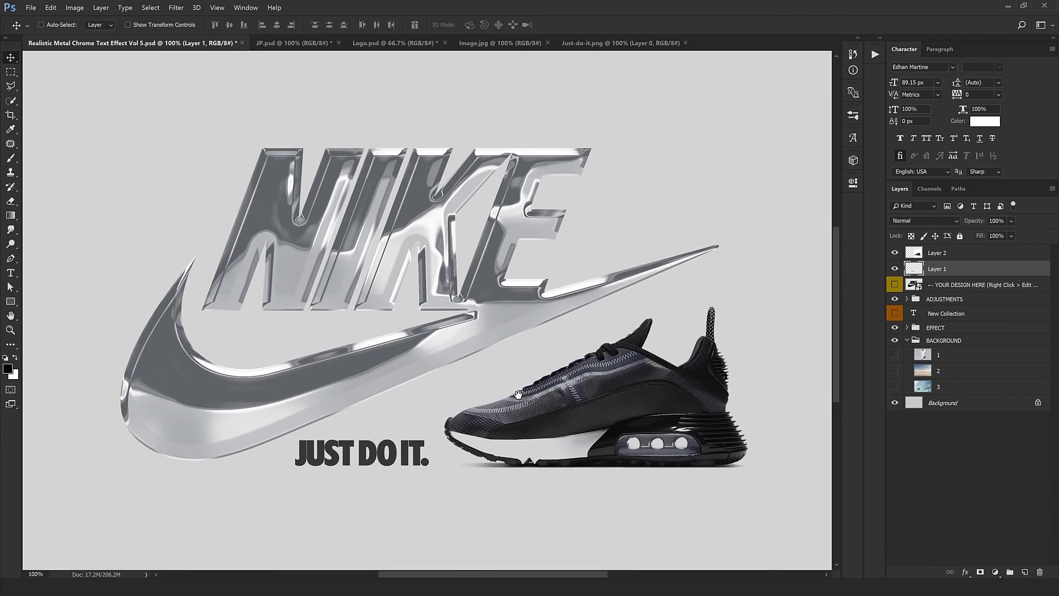